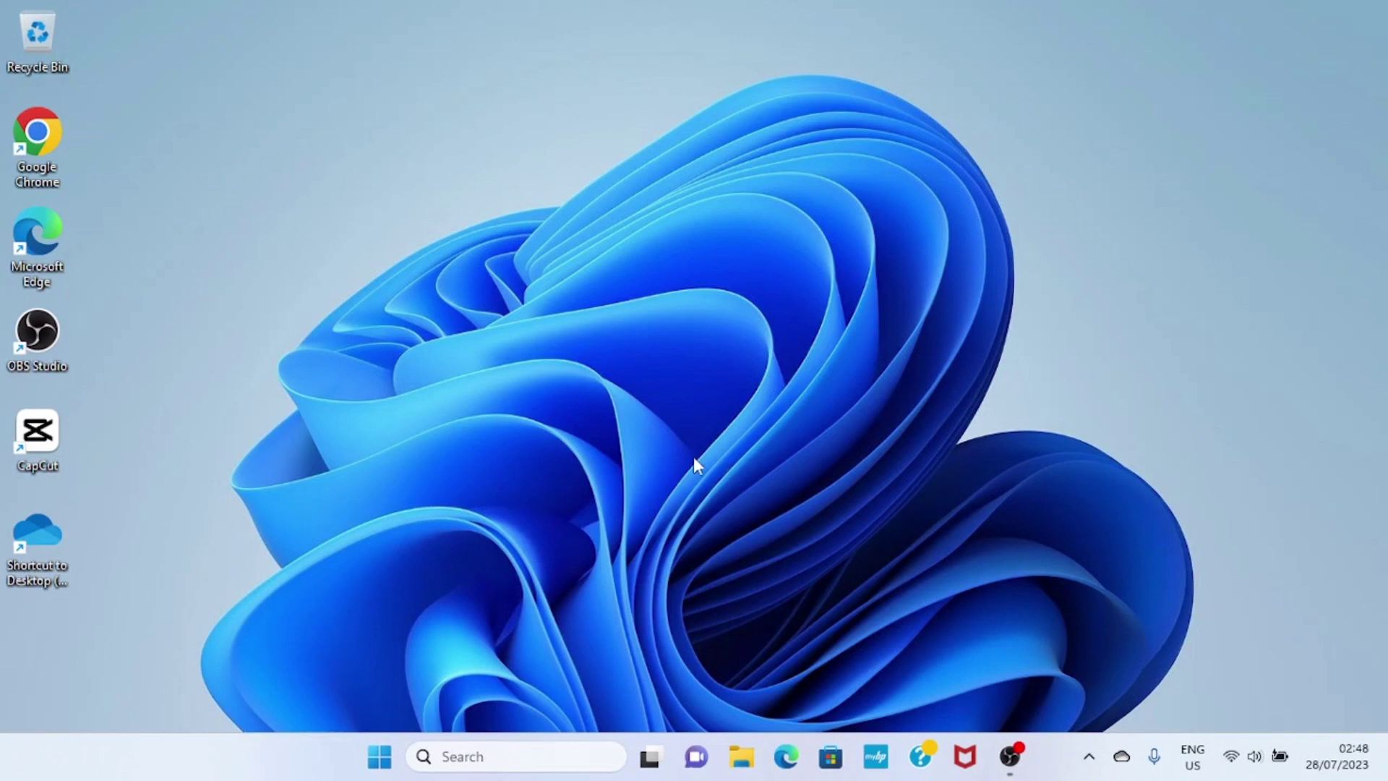
- Search for the Paint app from the Start menu and launch it
click(376, 772)
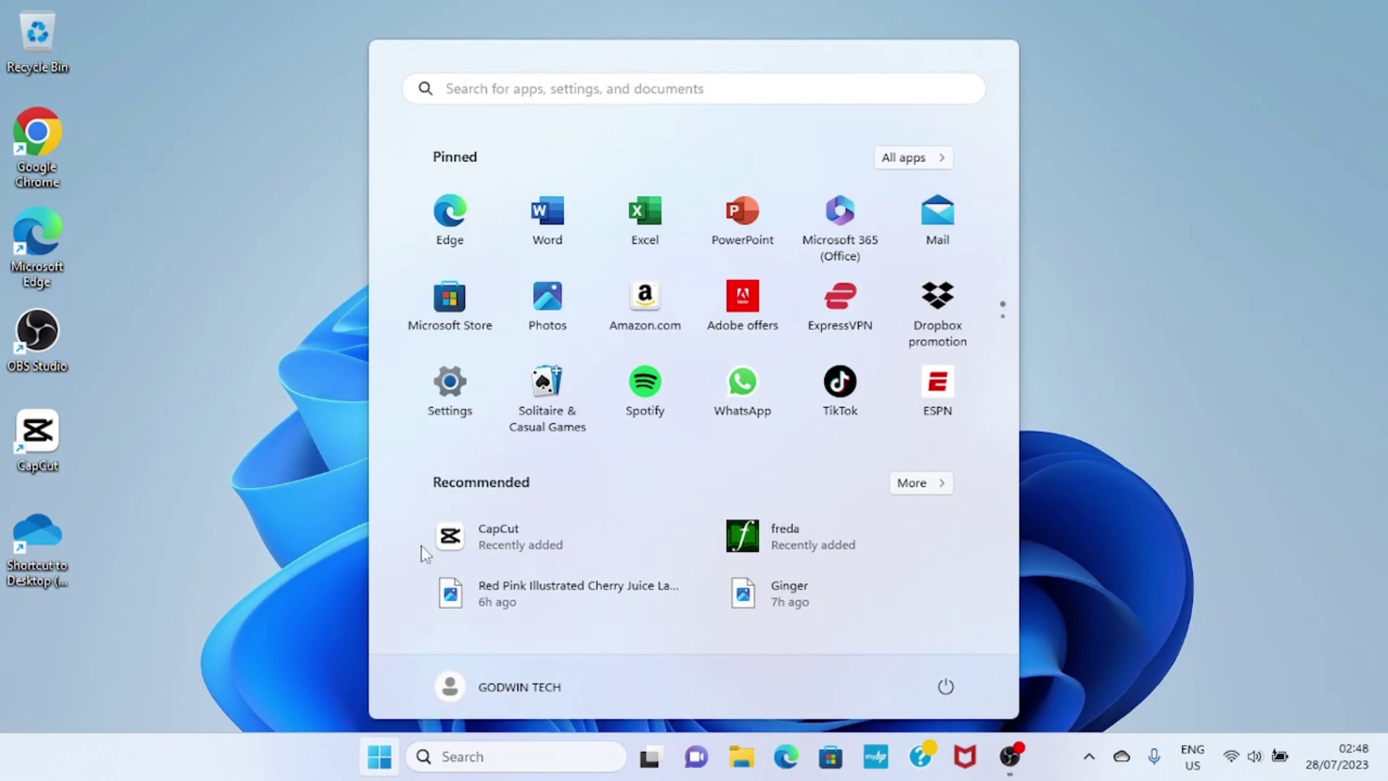
click(491, 99)
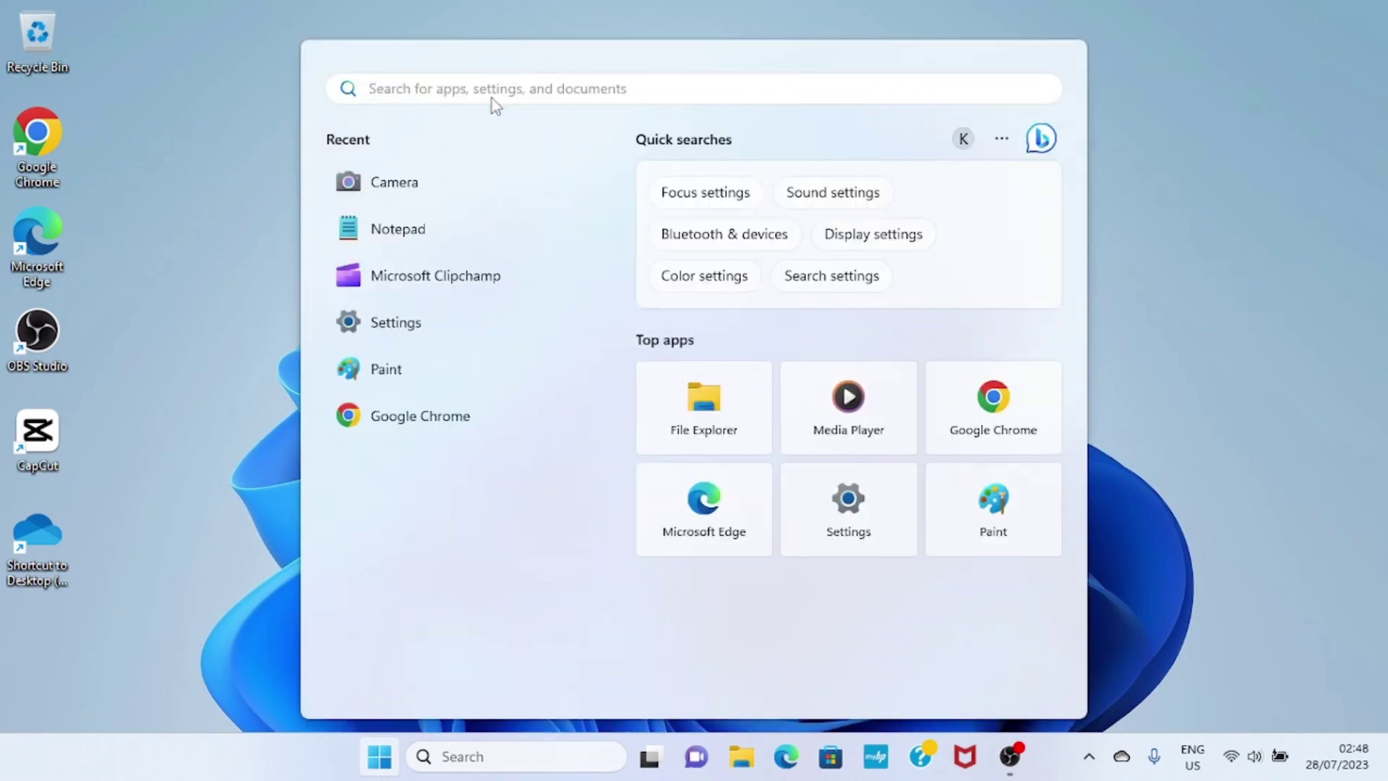
text(paint)
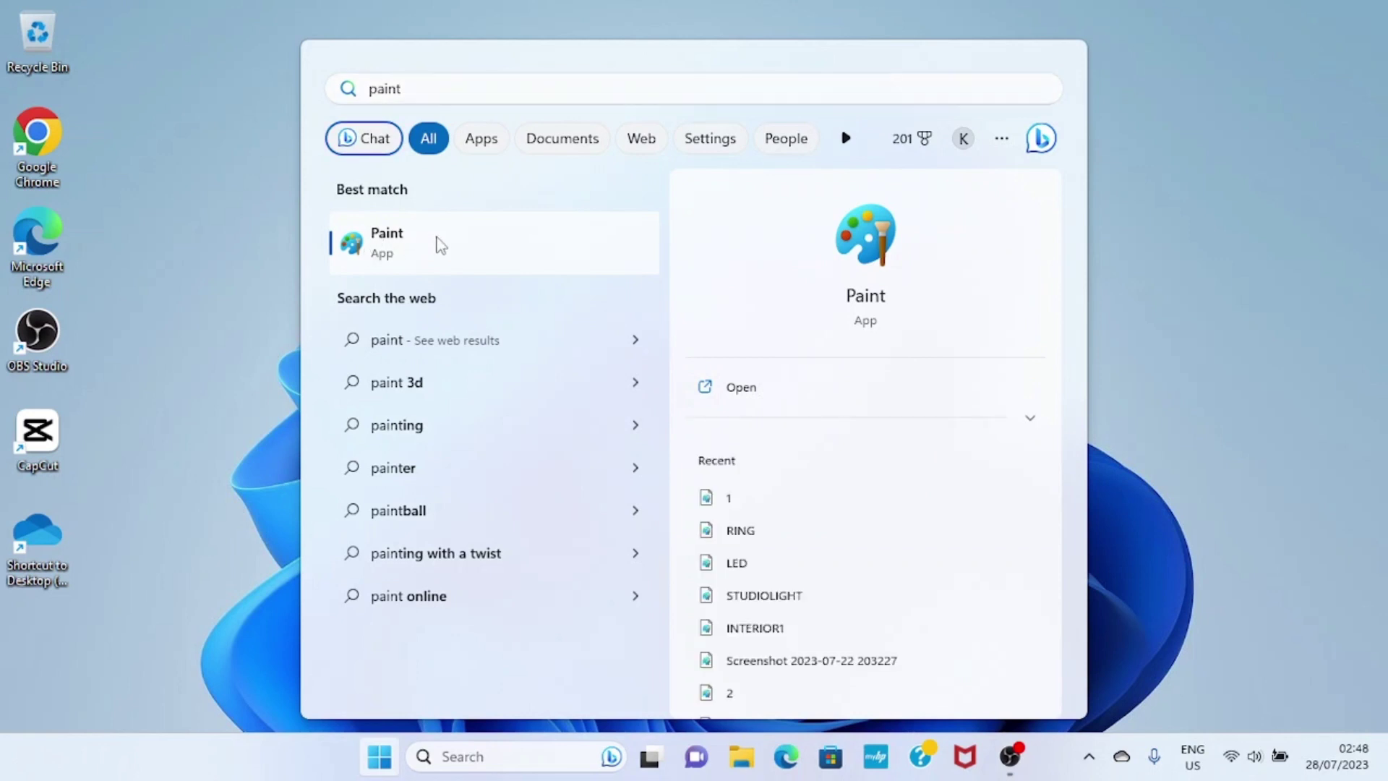
click(438, 244)
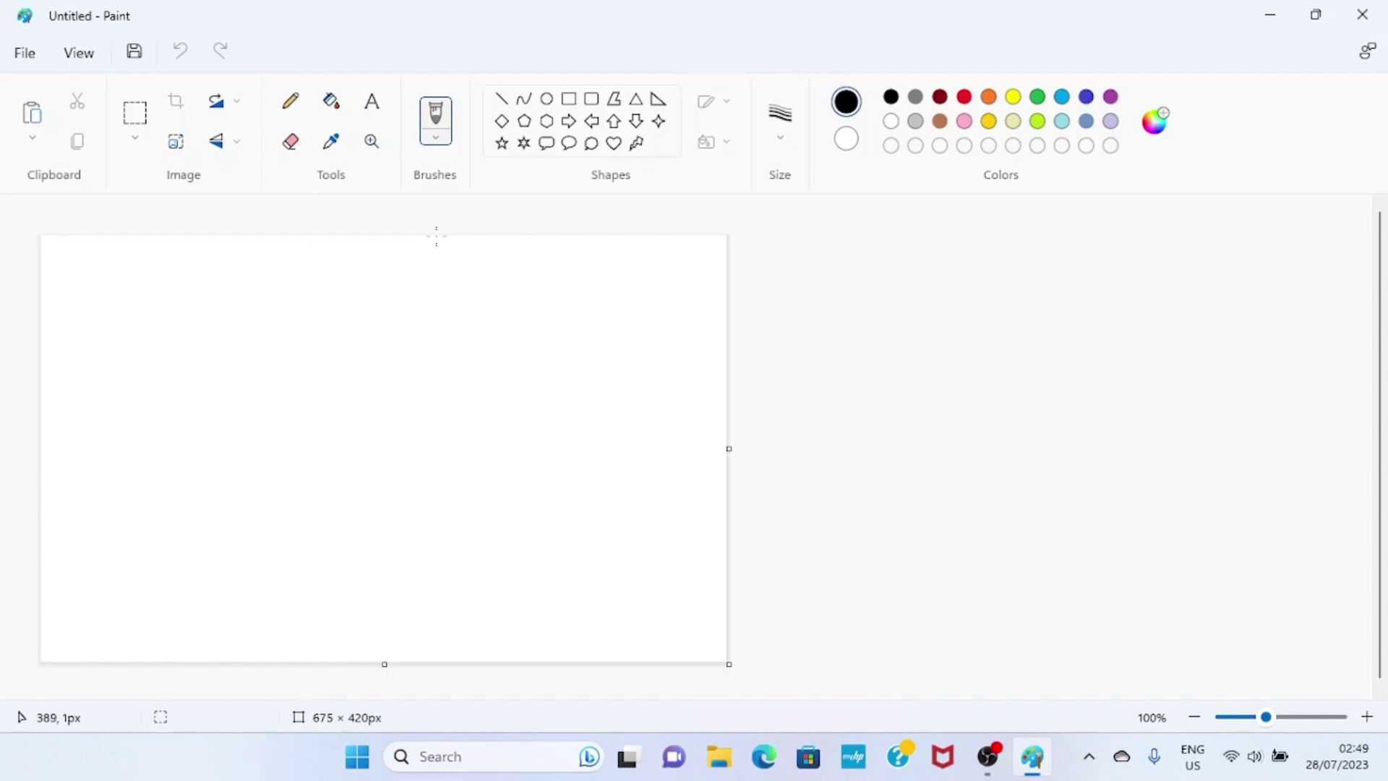
- Capture a rectangular snip of the desktop wallpaper including part of the taskbar, and paste it onto the Paint canvas
click(1261, 16)
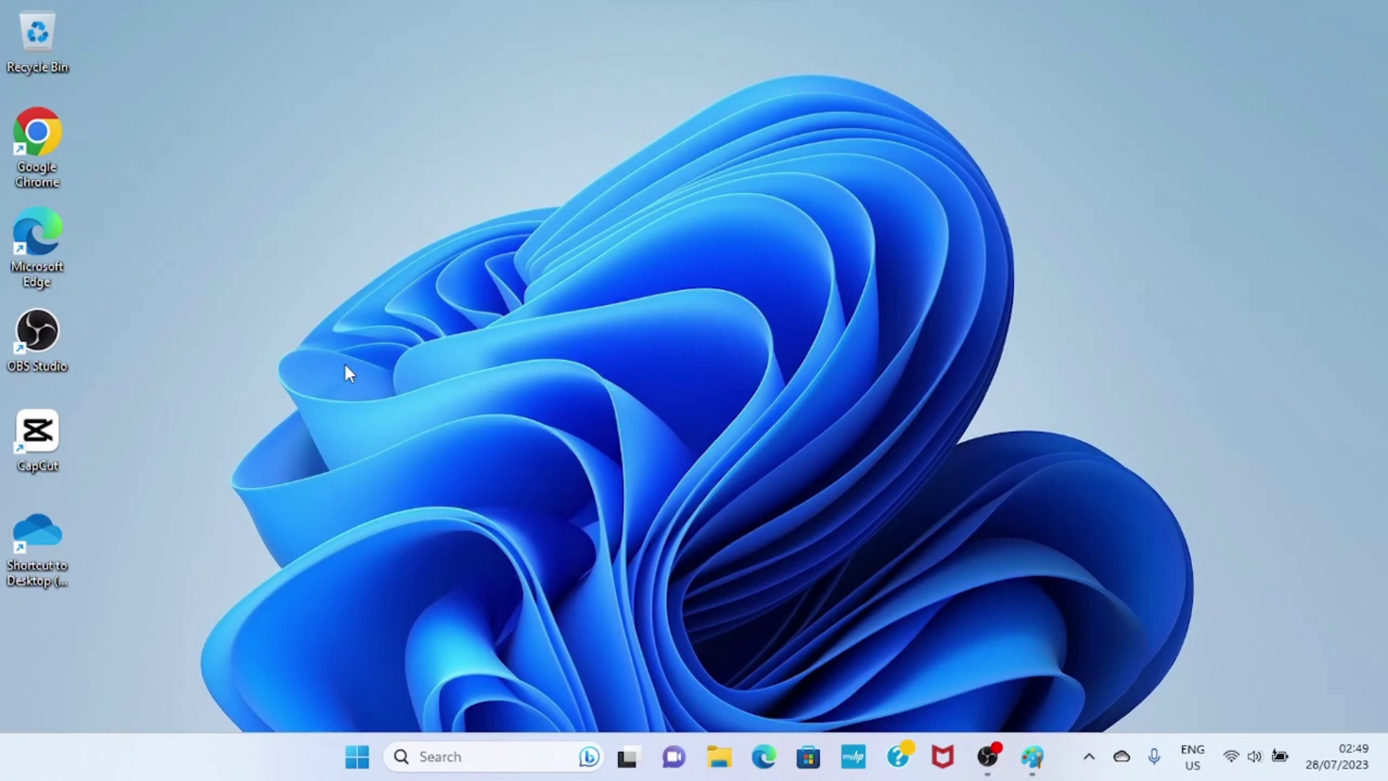
key(super+shift+s)
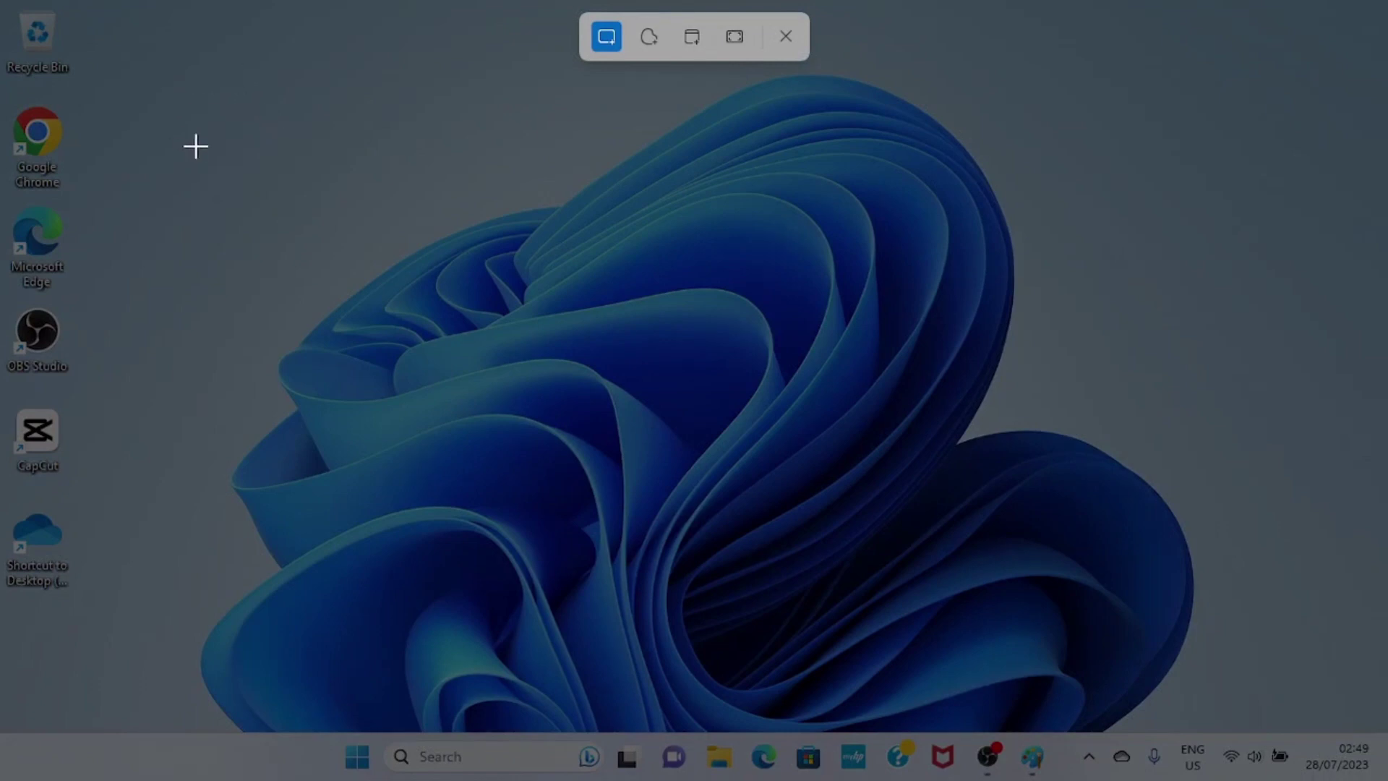
drag(195, 146, 1177, 780)
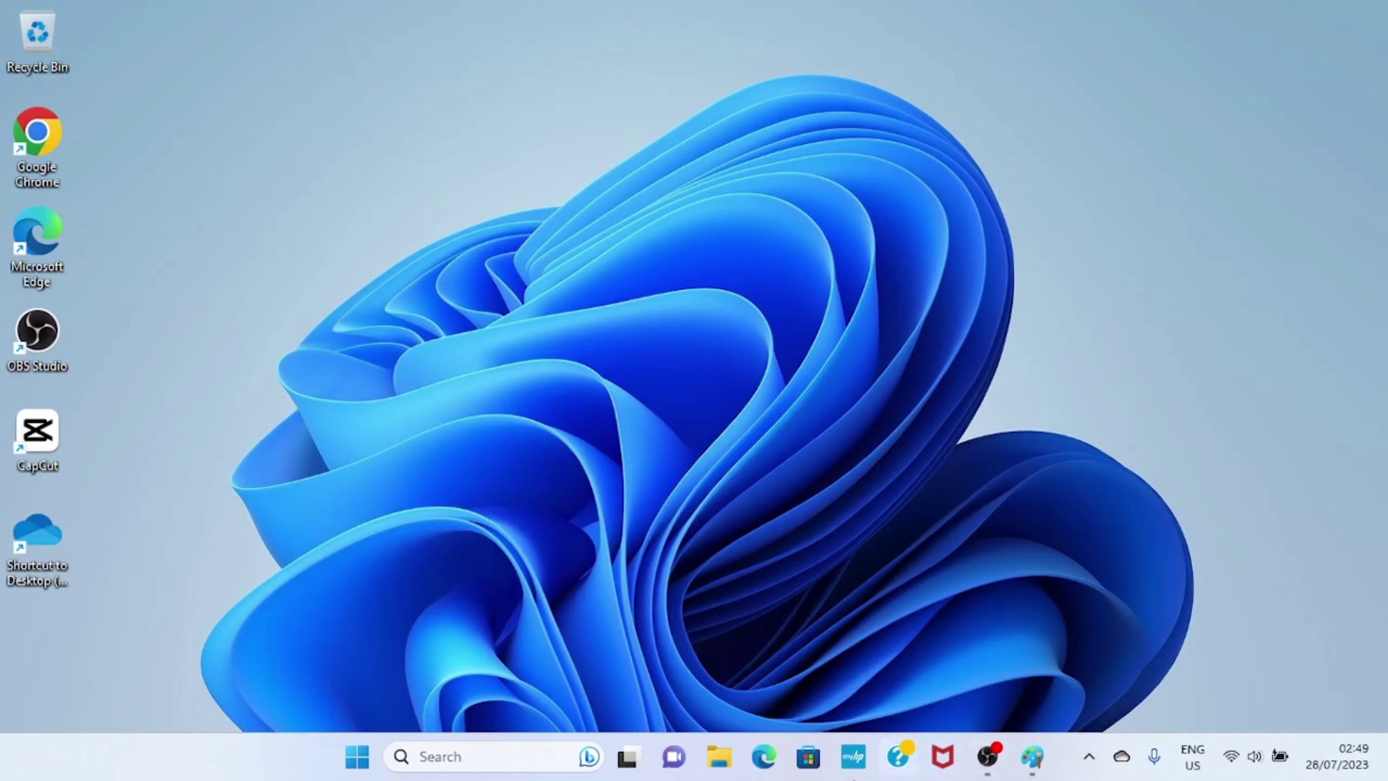
click(1034, 766)
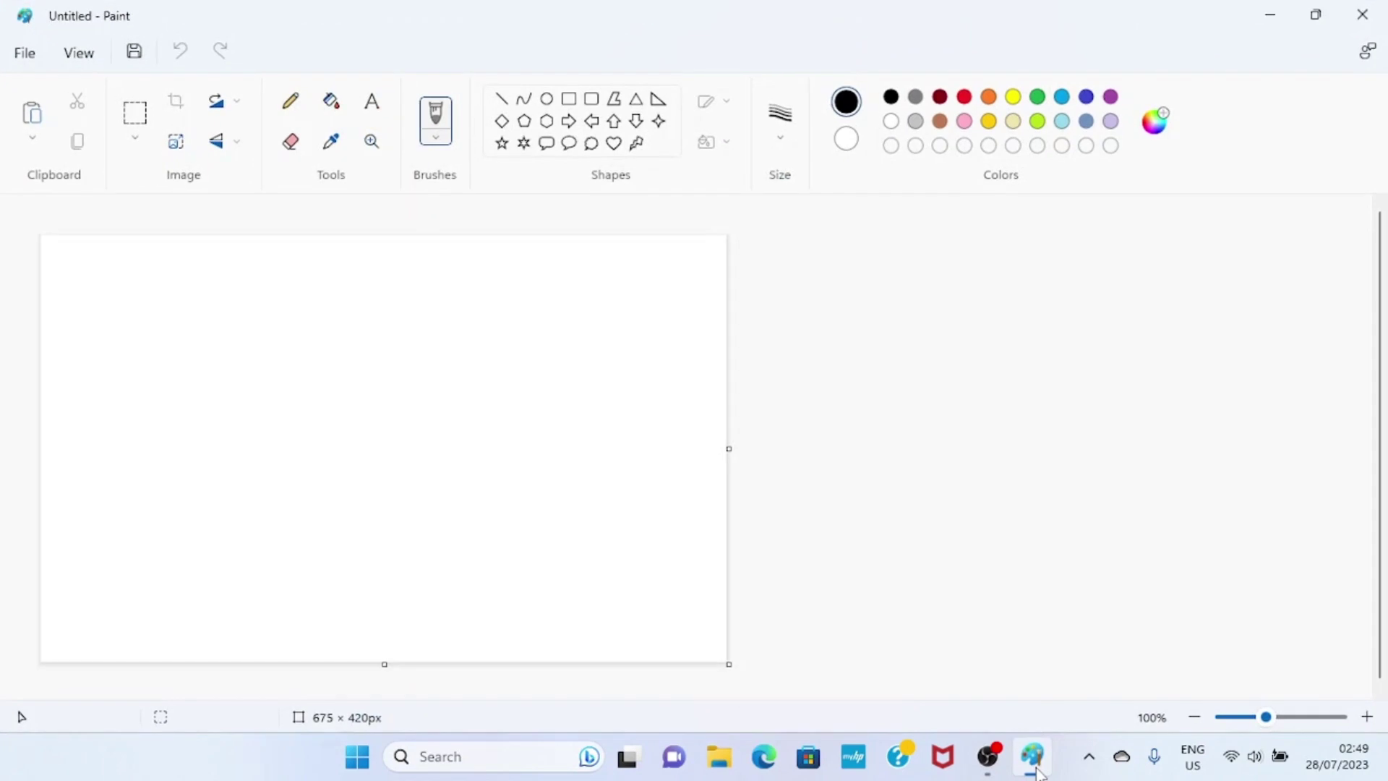
click(33, 114)
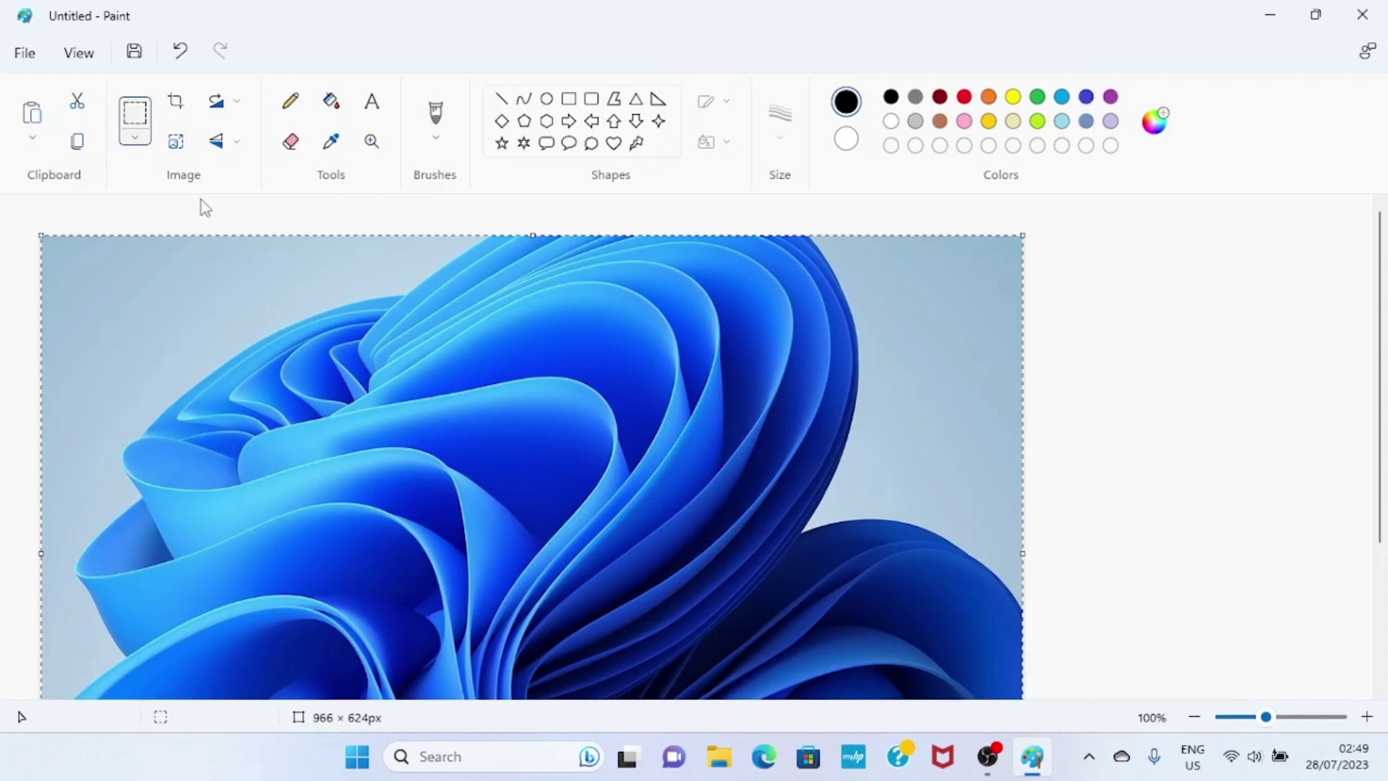
- Crop to the pasted selection and trim the image's right and bottom edges to 863 × 616 px
click(176, 108)
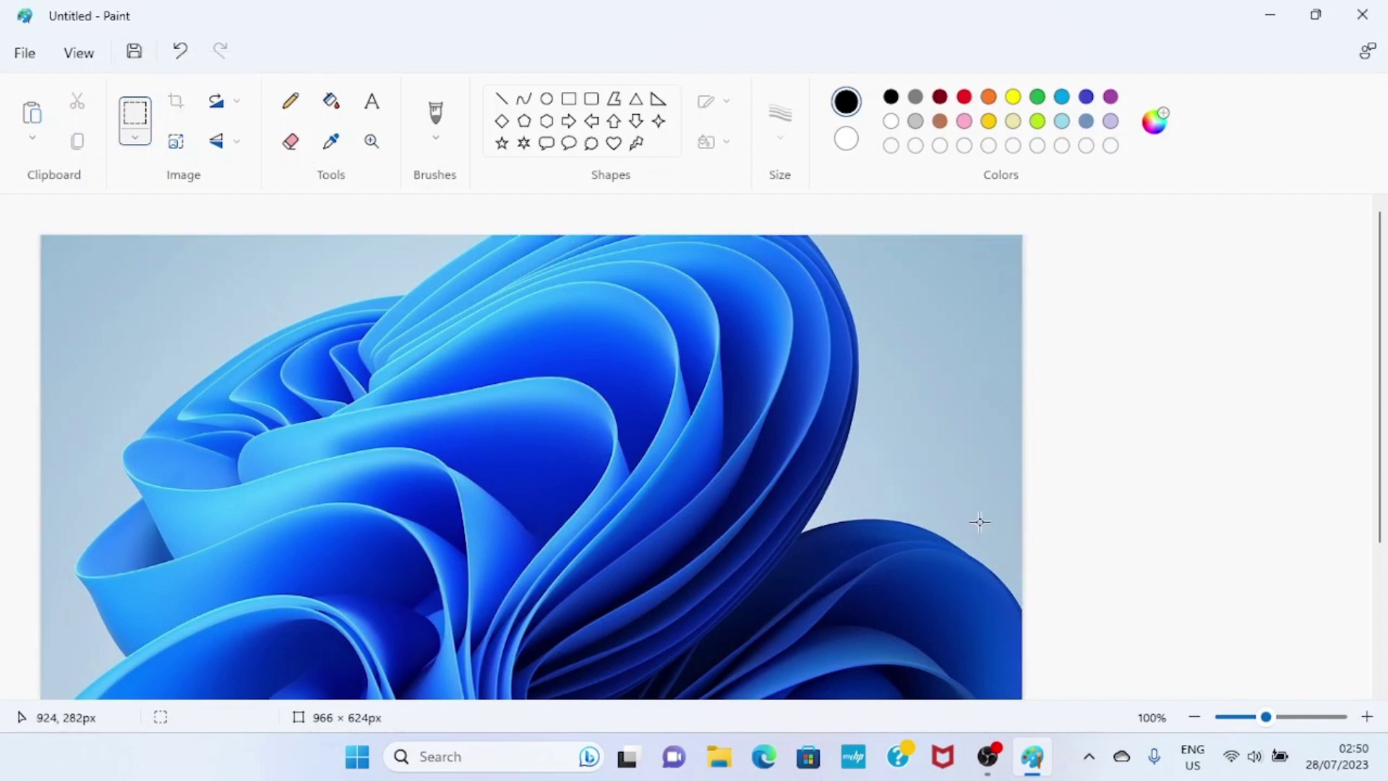
scroll(1379, 698, down, 3)
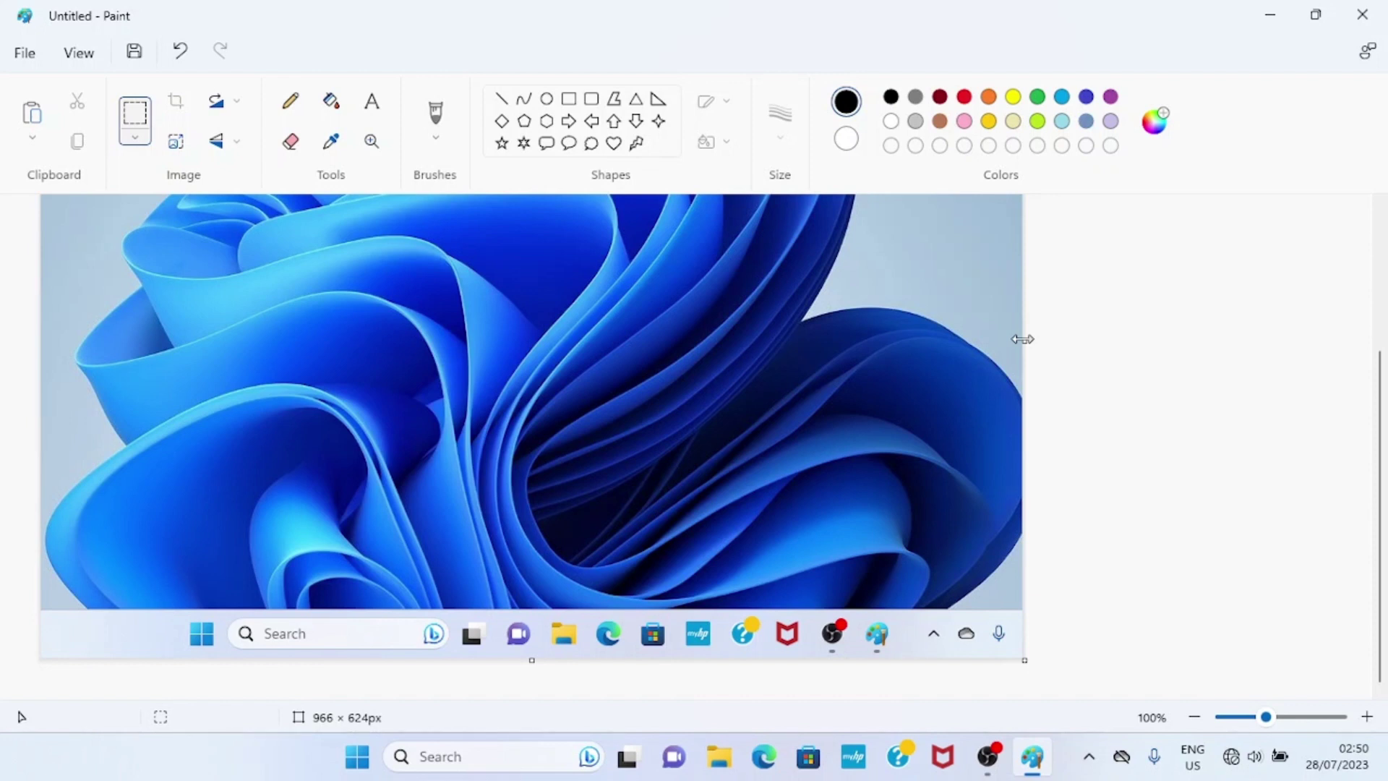
drag(1022, 339, 918, 347)
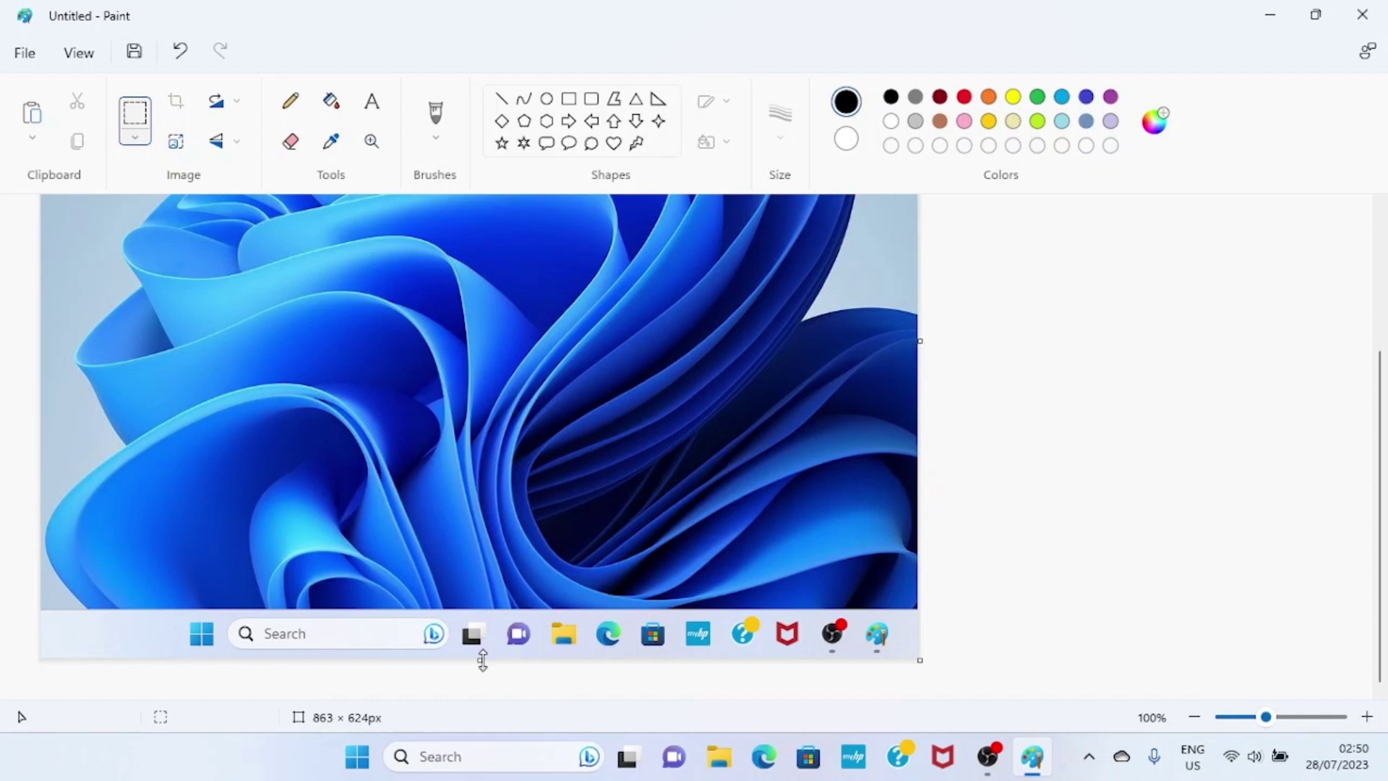
drag(482, 659, 484, 649)
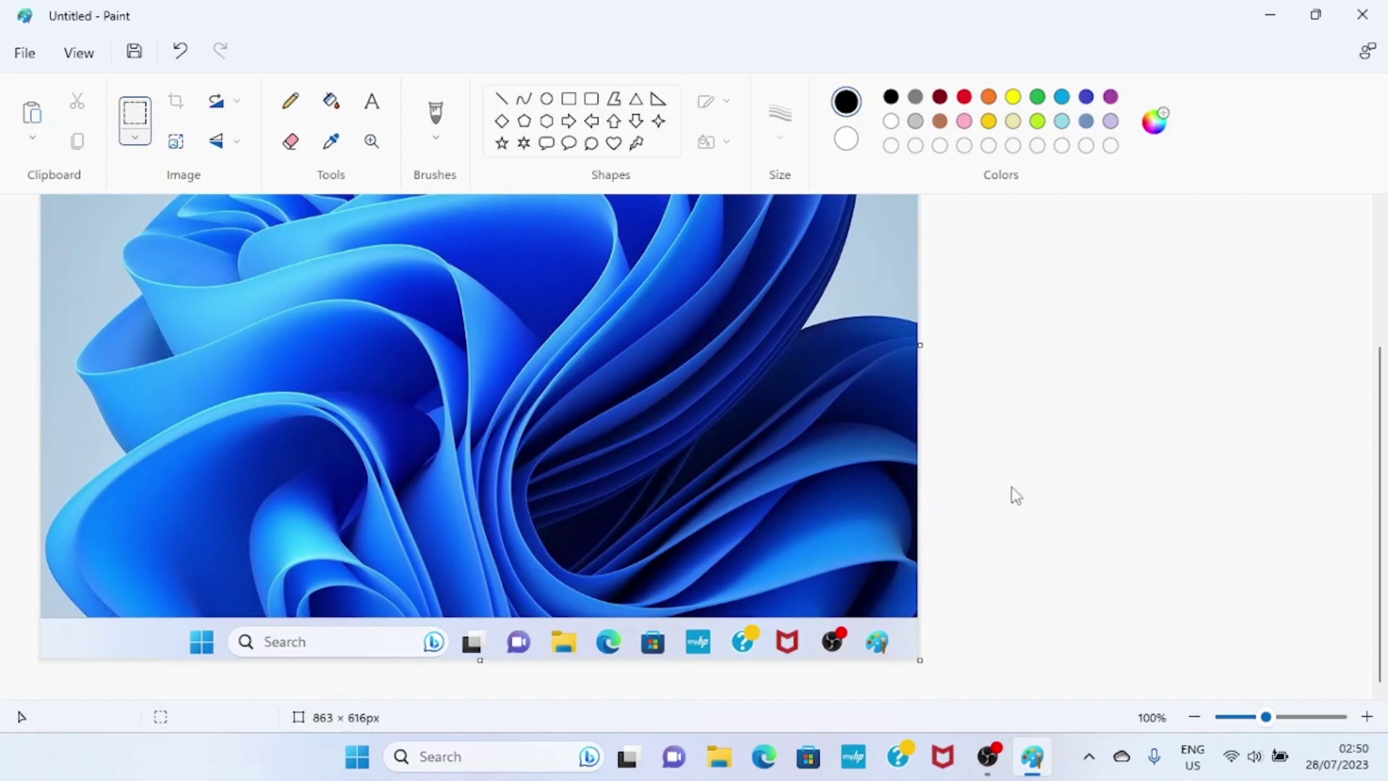
click(1381, 206)
click(1381, 205)
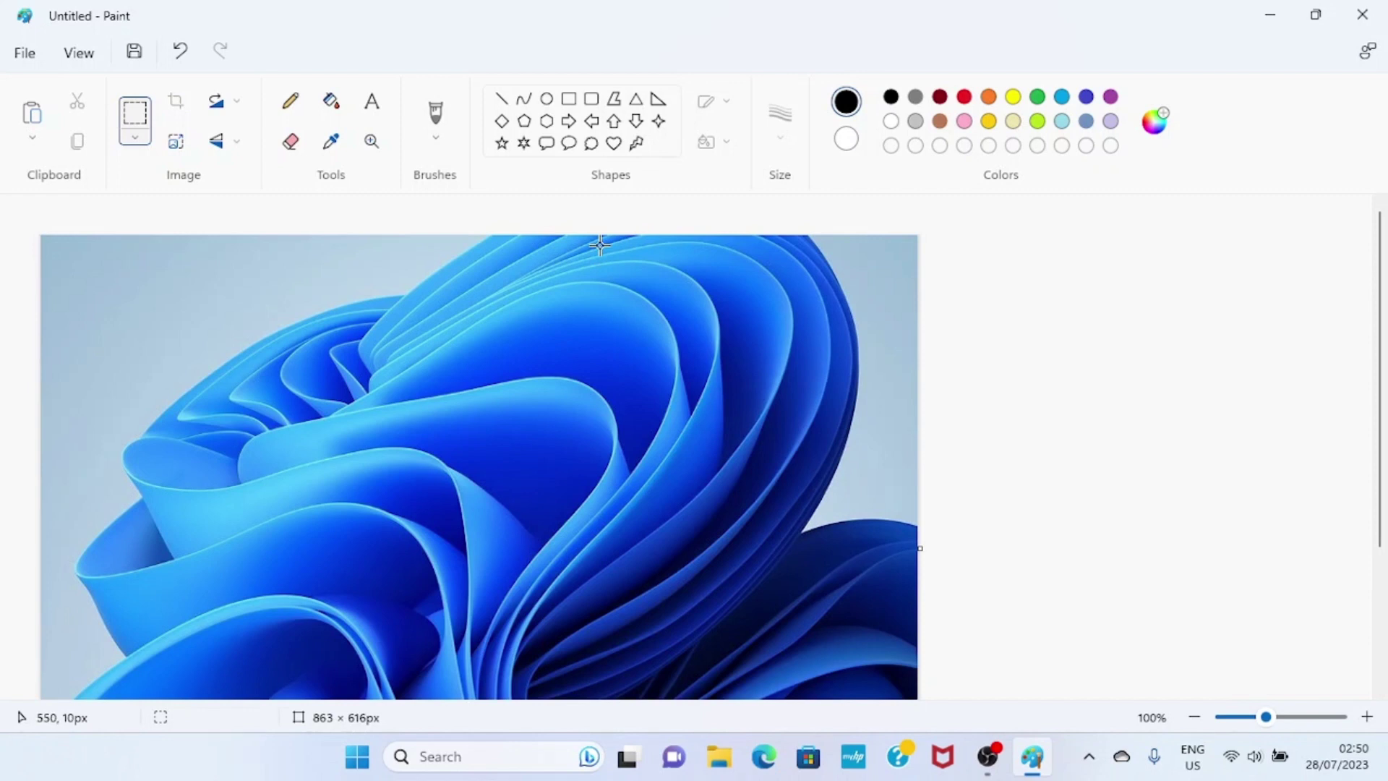
- Trim the image's original left and top edges to 794 × 527 px, rotating it 180° before and after the trim
click(239, 104)
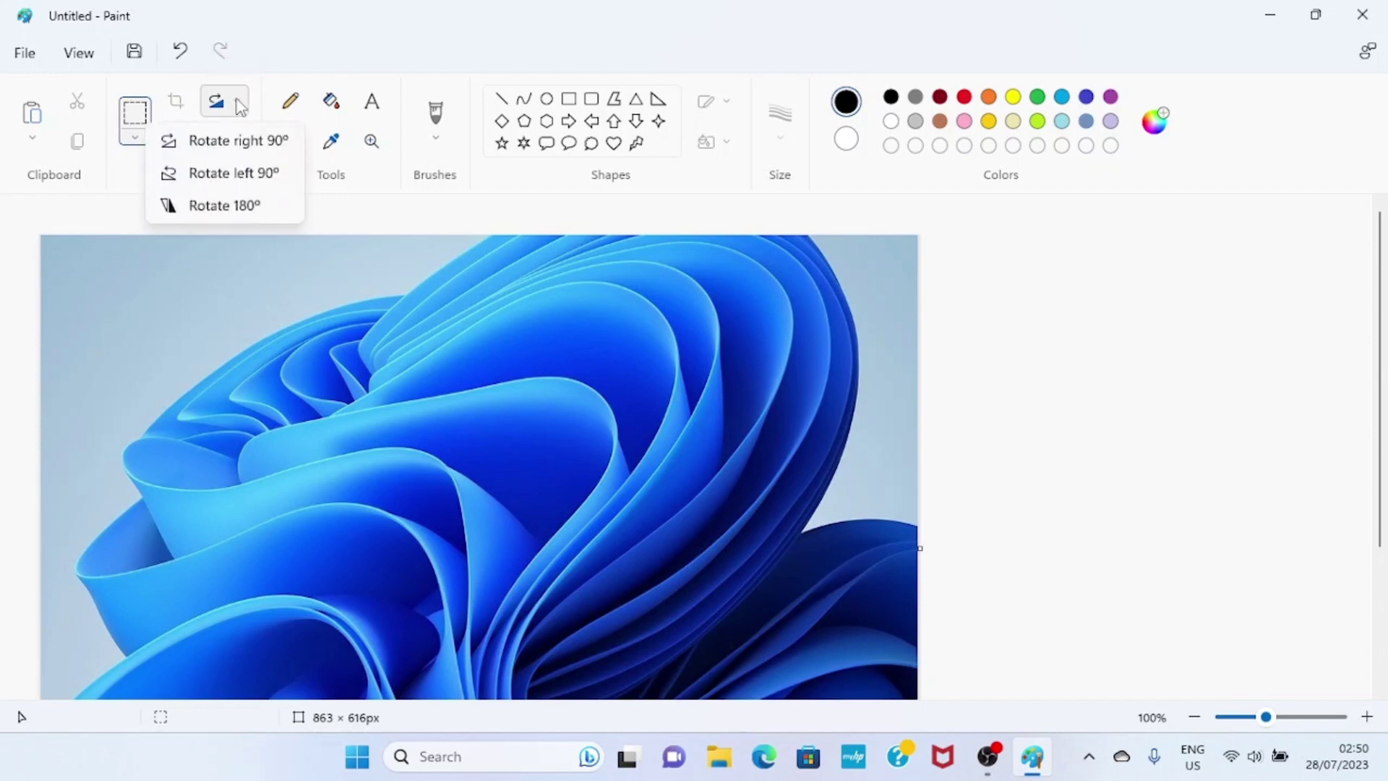
click(239, 209)
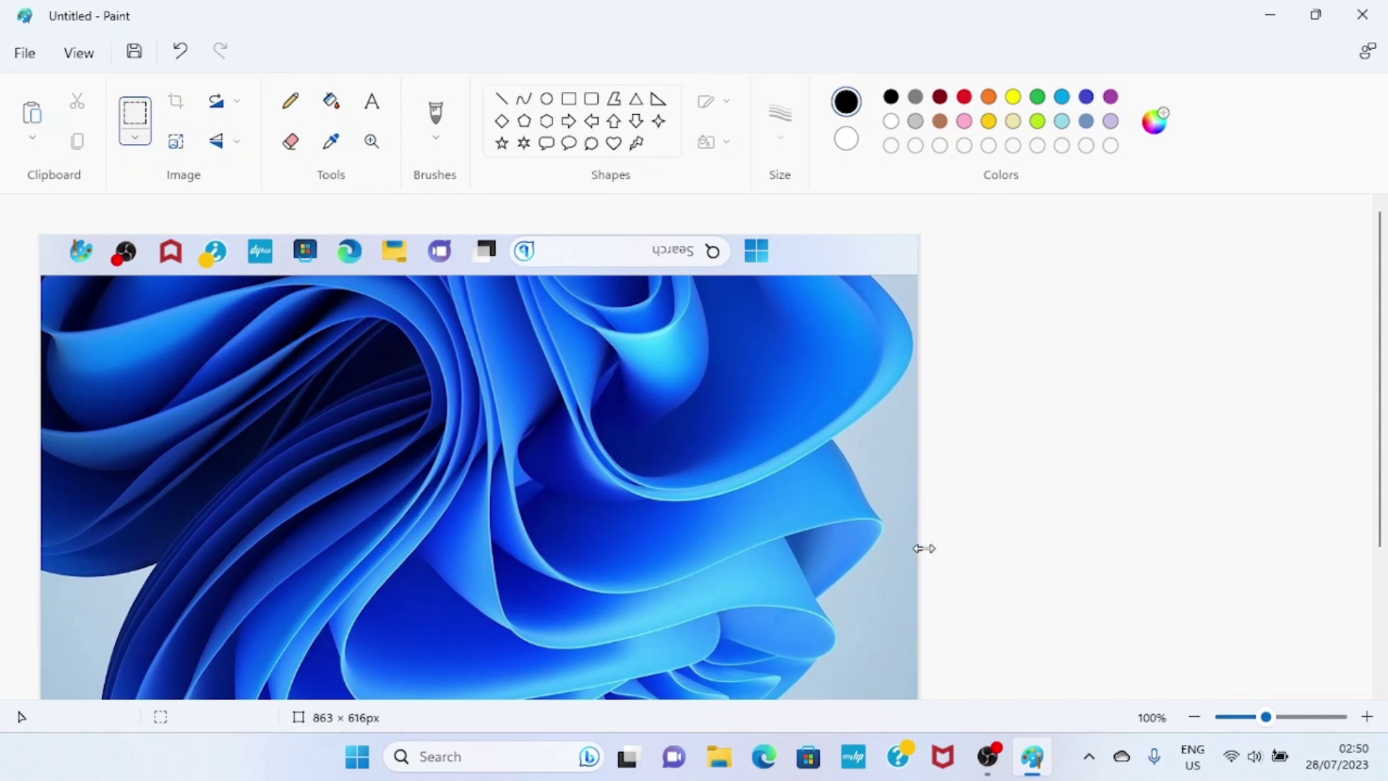
drag(923, 548, 847, 551)
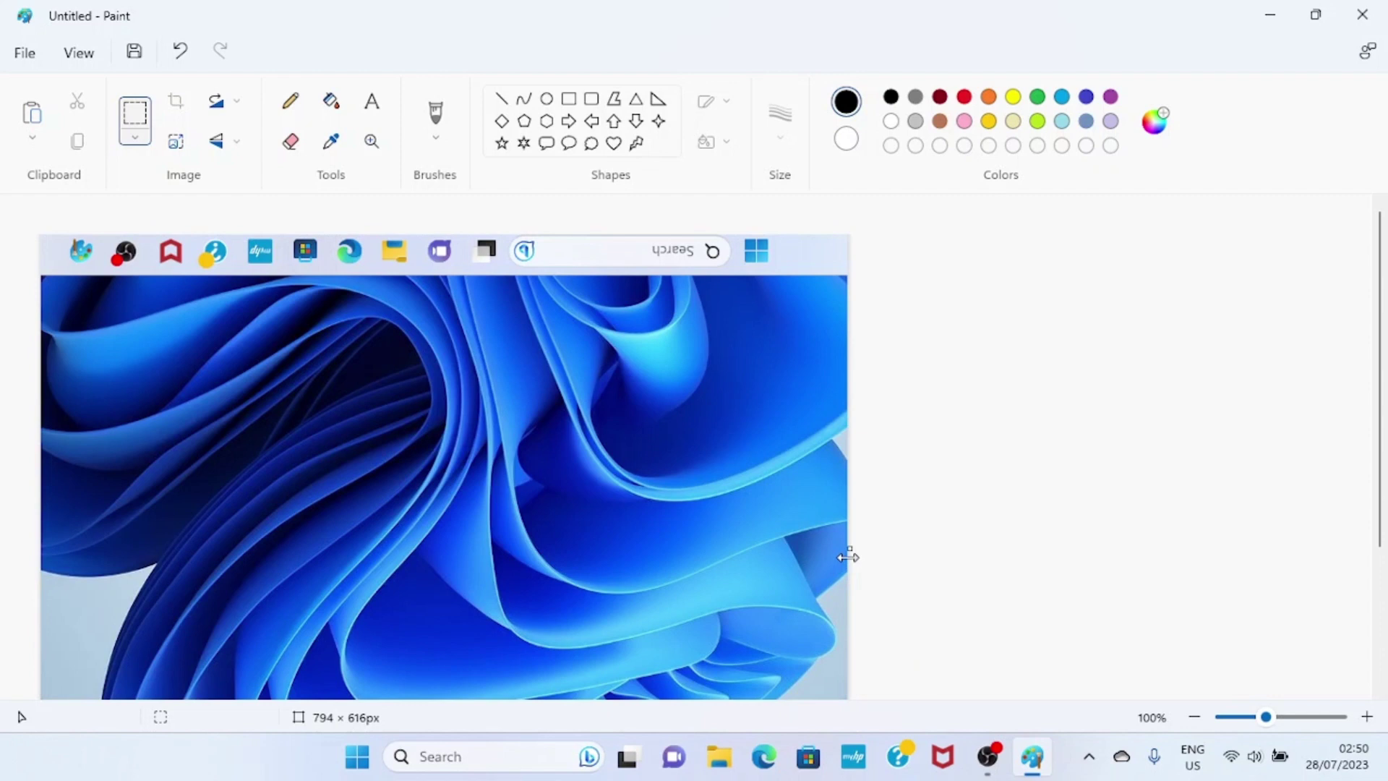
click(1379, 692)
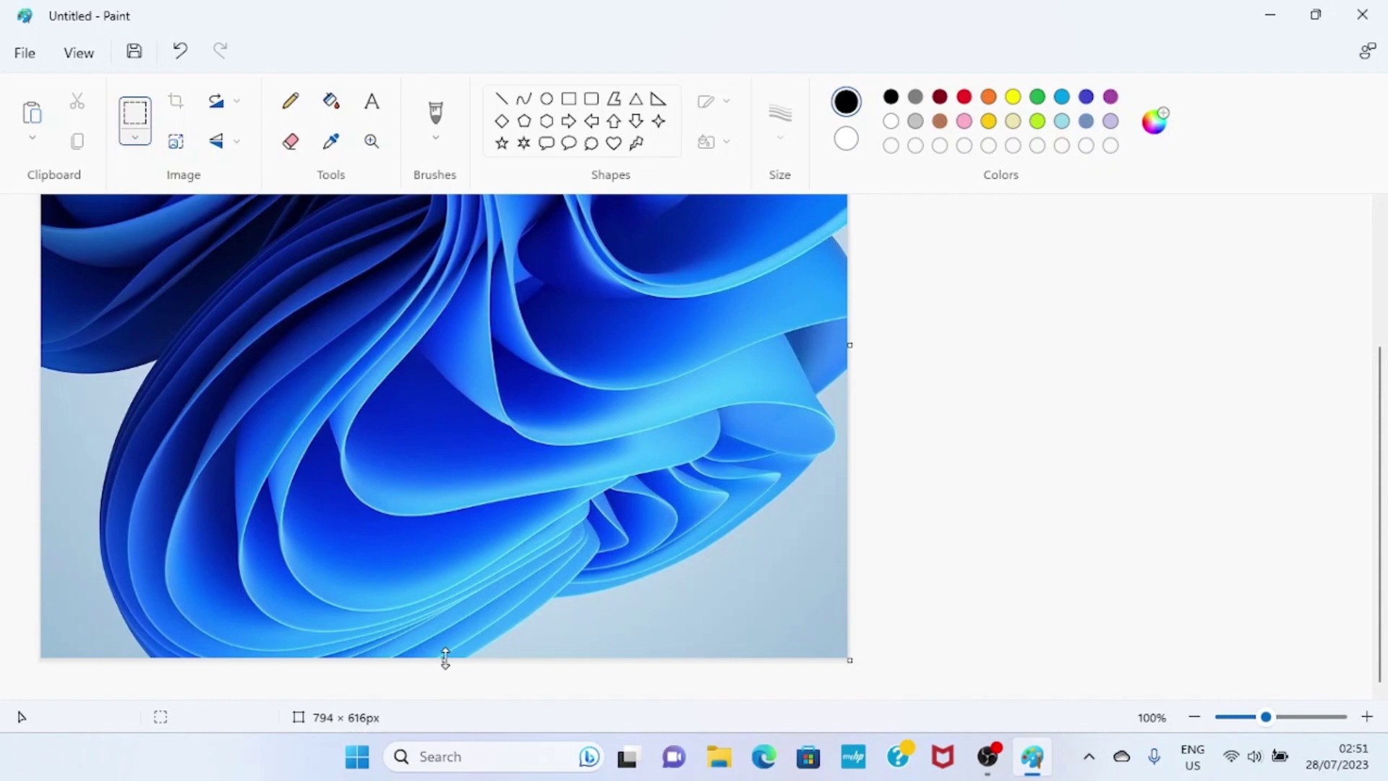
drag(445, 657, 438, 568)
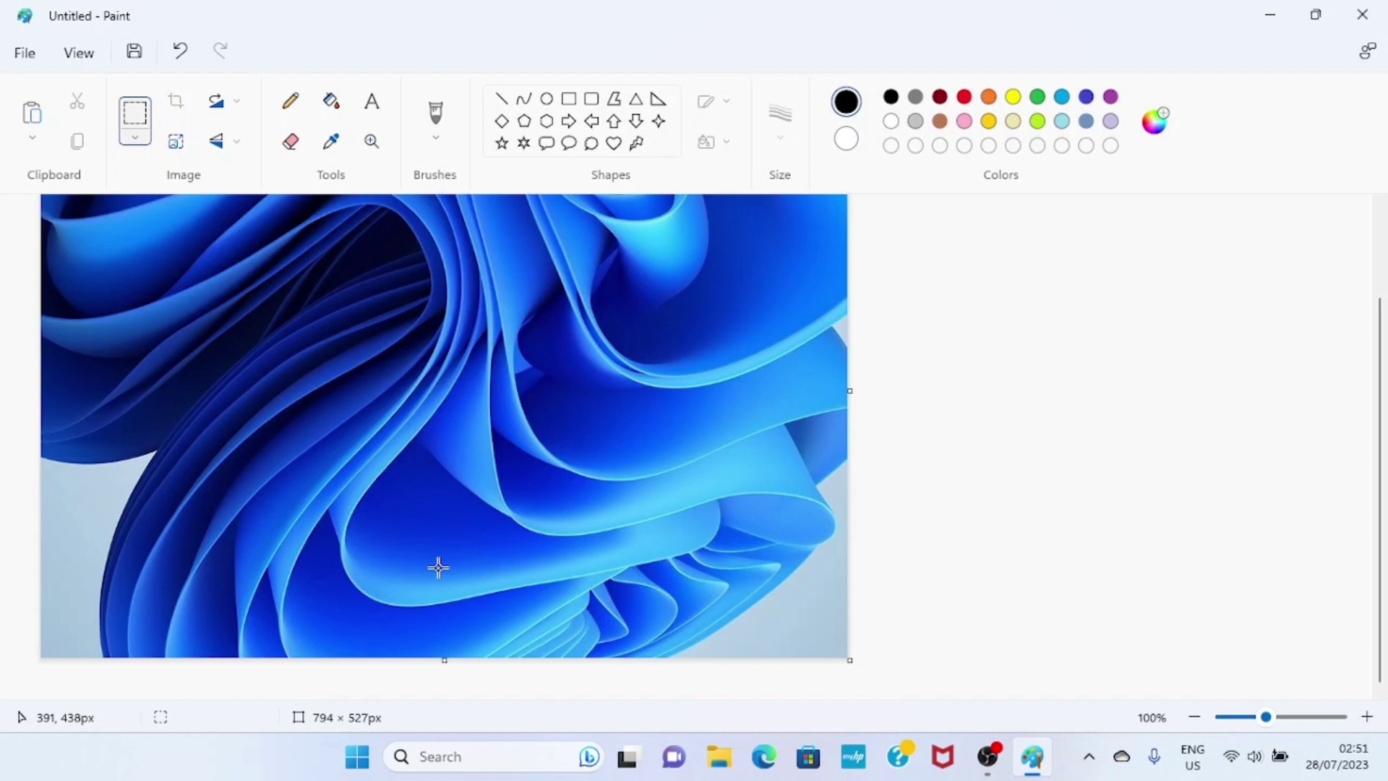
click(235, 109)
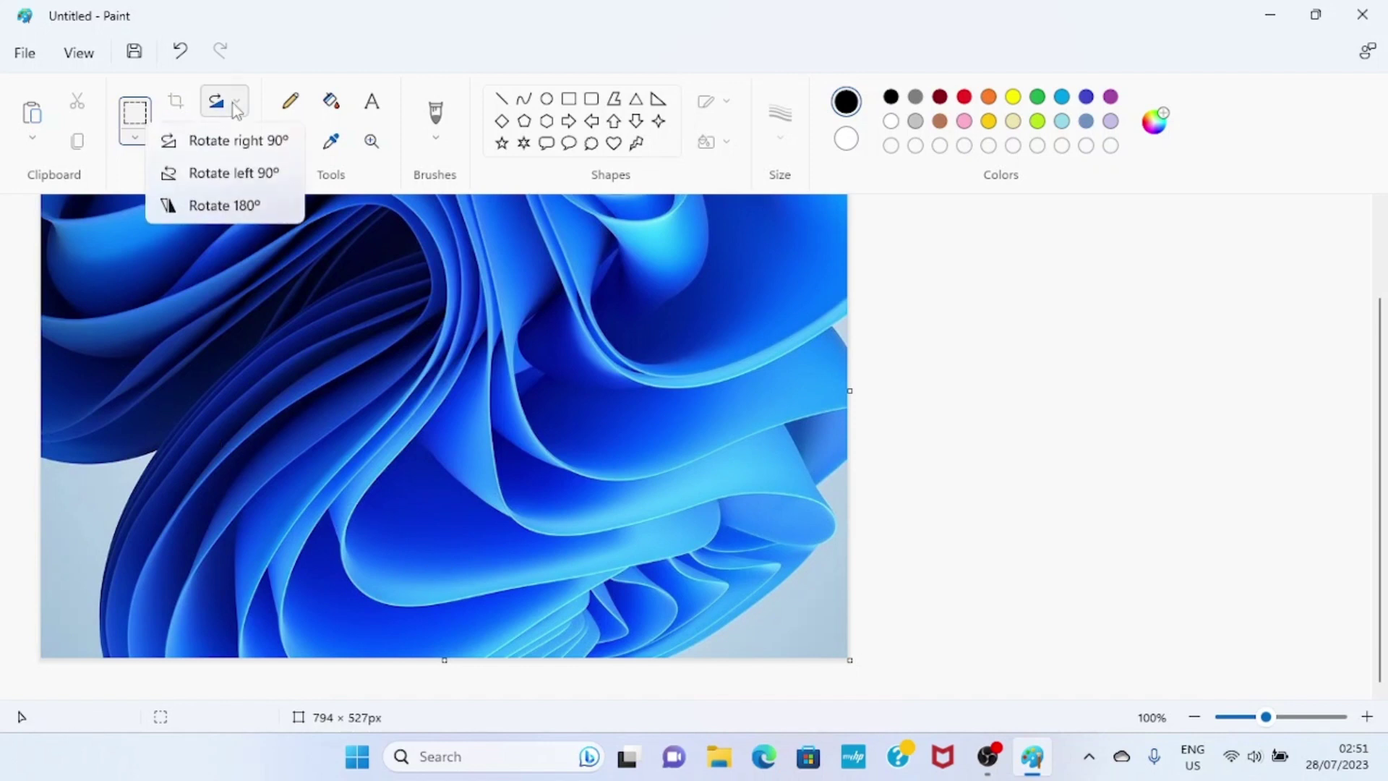
click(230, 208)
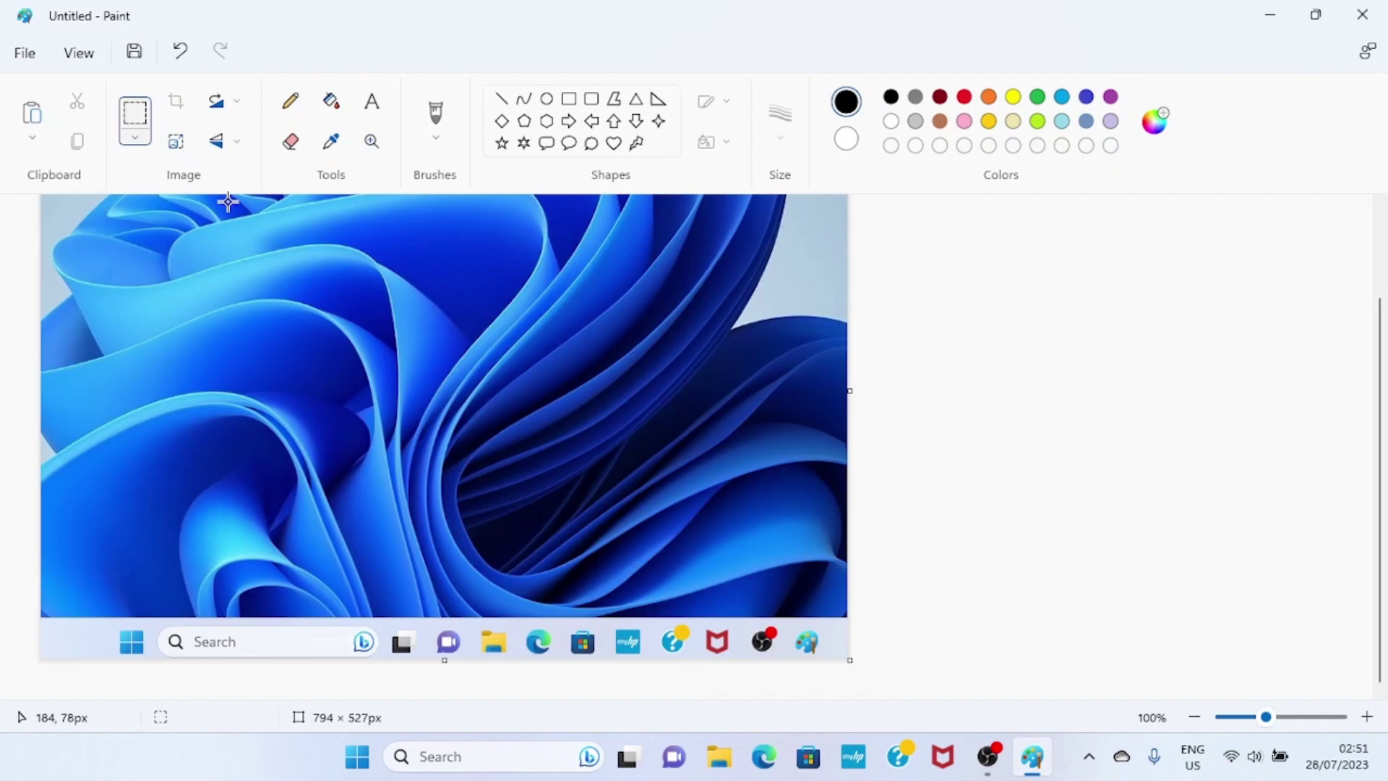
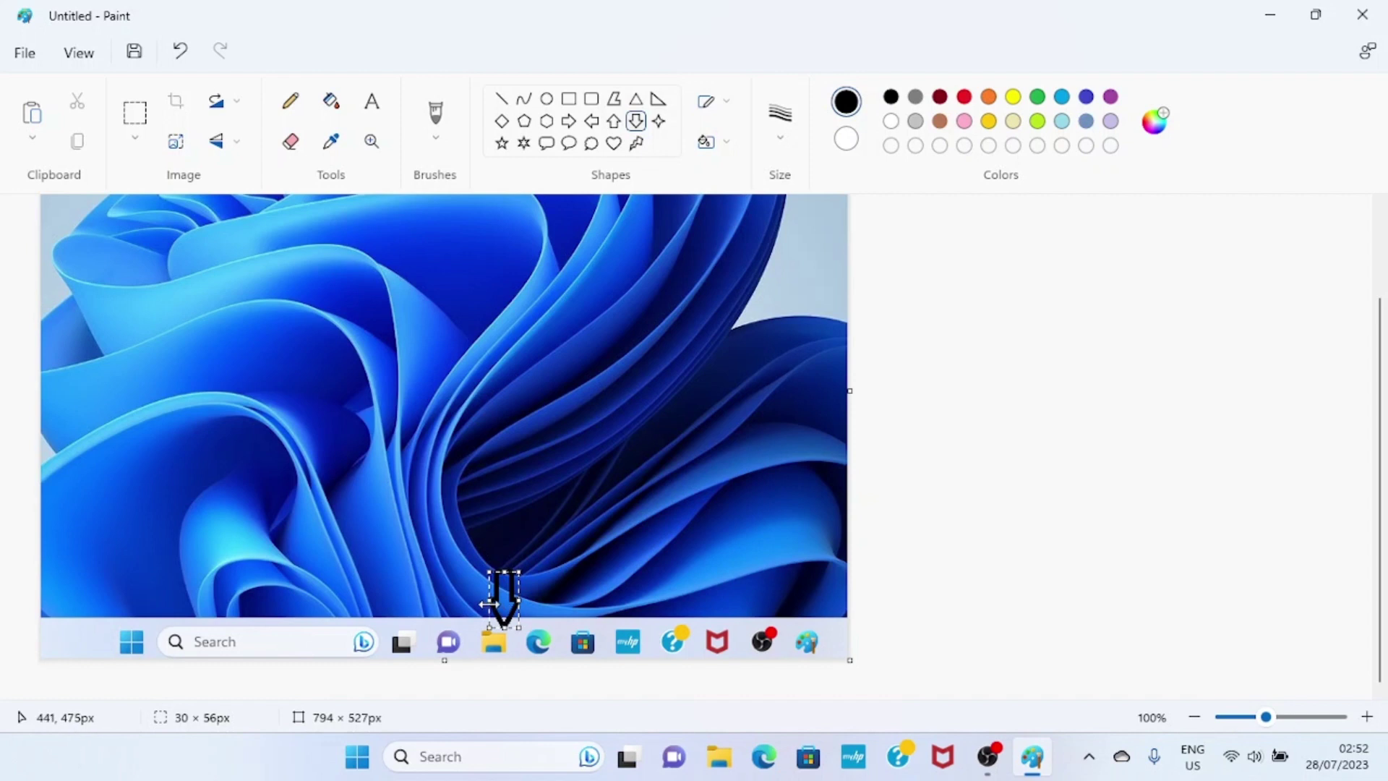
- Widen the down arrow to about 44 × 56 px and place it directly above the File Explorer icon
drag(489, 602, 478, 602)
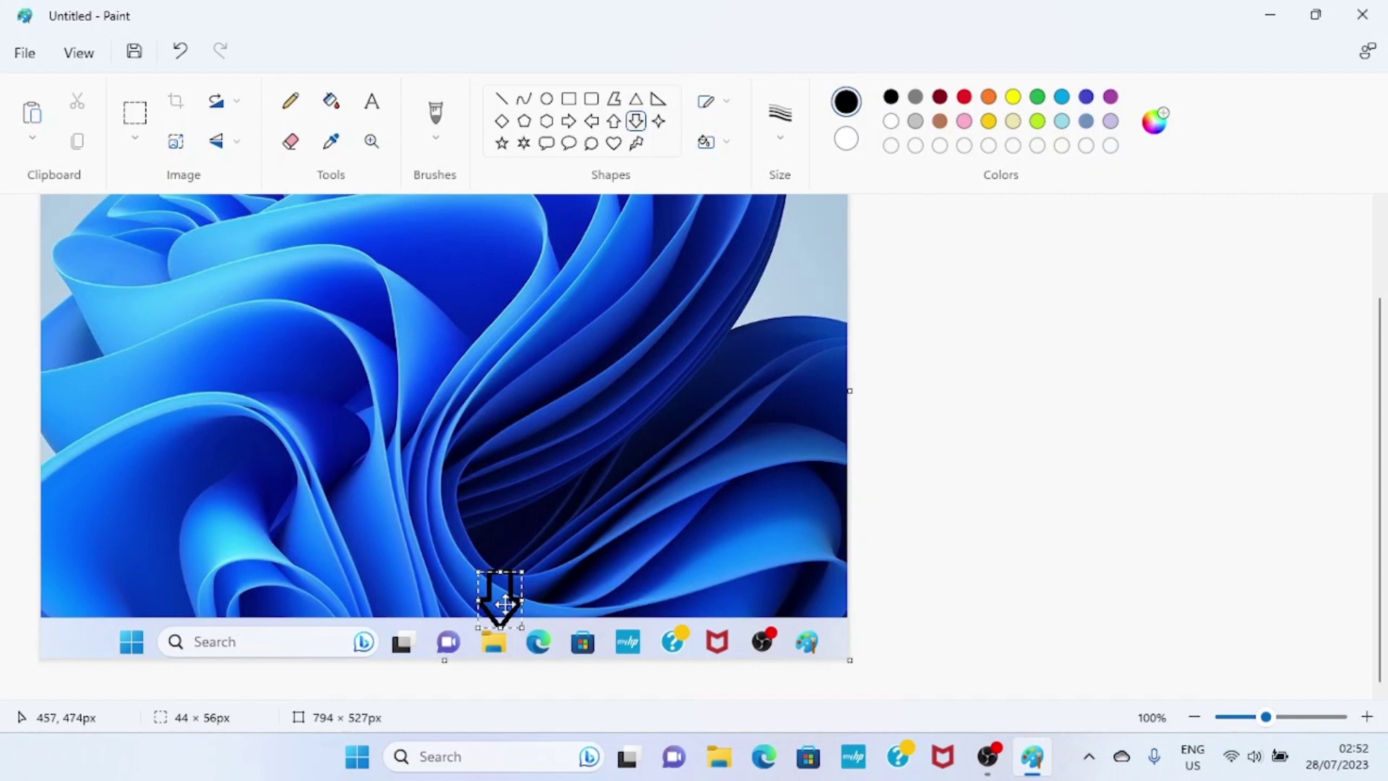
mouse_move(505, 604)
mouse_down()
mouse_move(530, 610)
mouse_move(499, 600)
mouse_up()
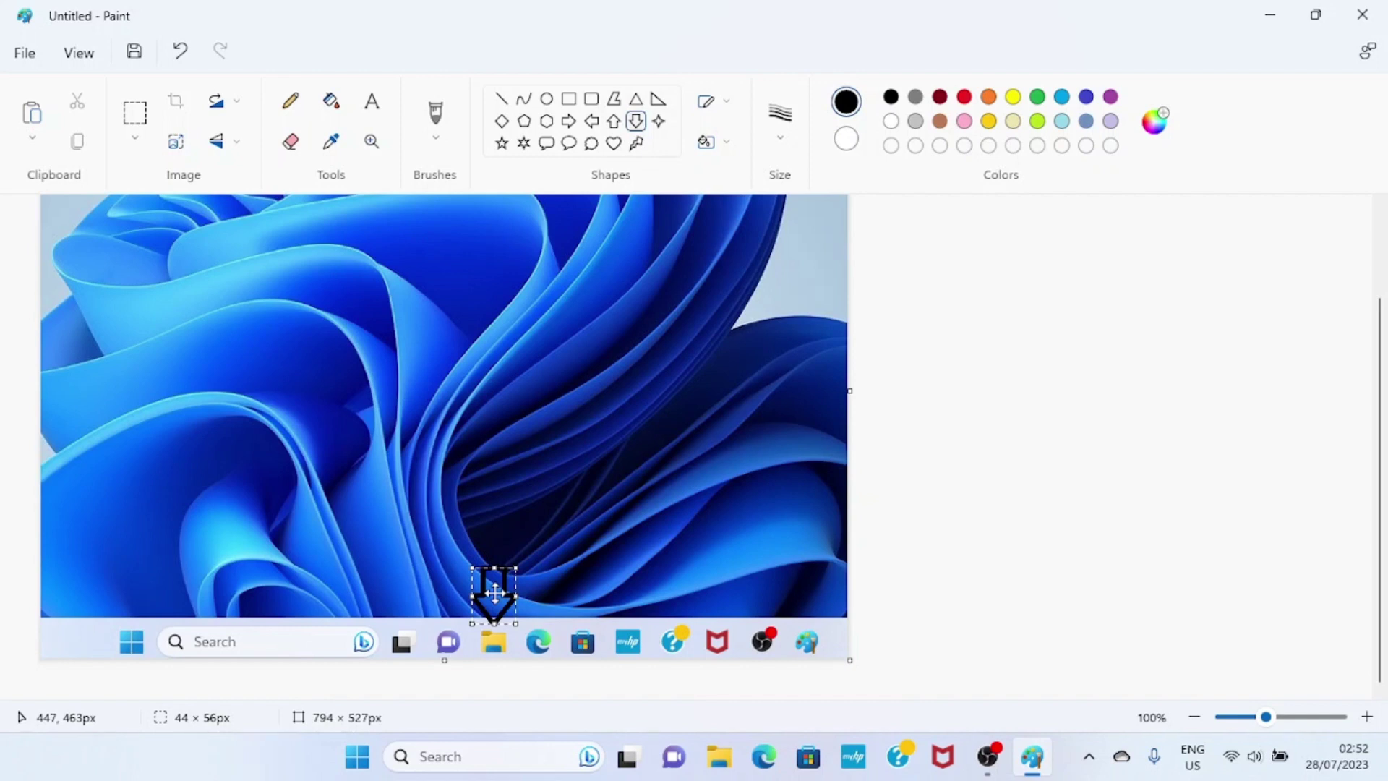
- Try an 8px outline on the down arrow and settle on a 3px outline
click(783, 144)
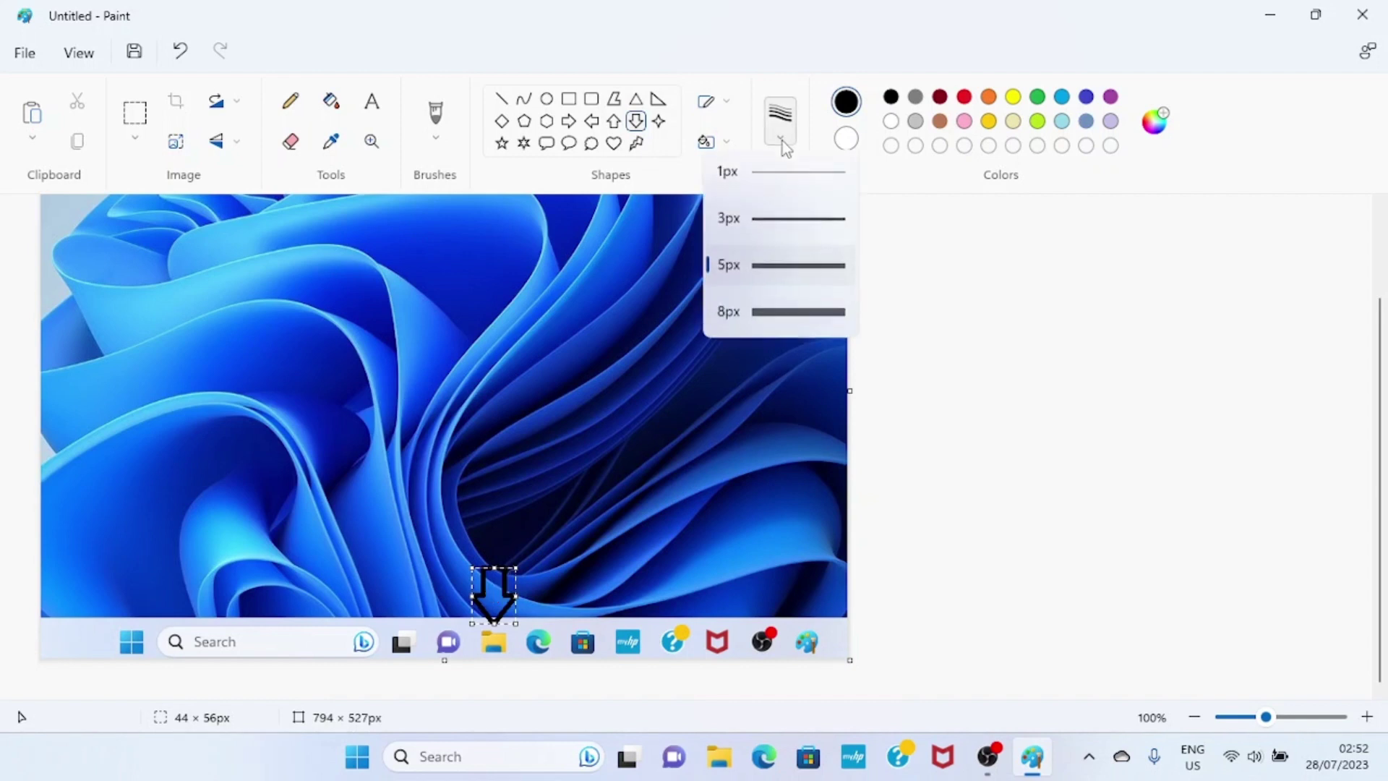
click(787, 319)
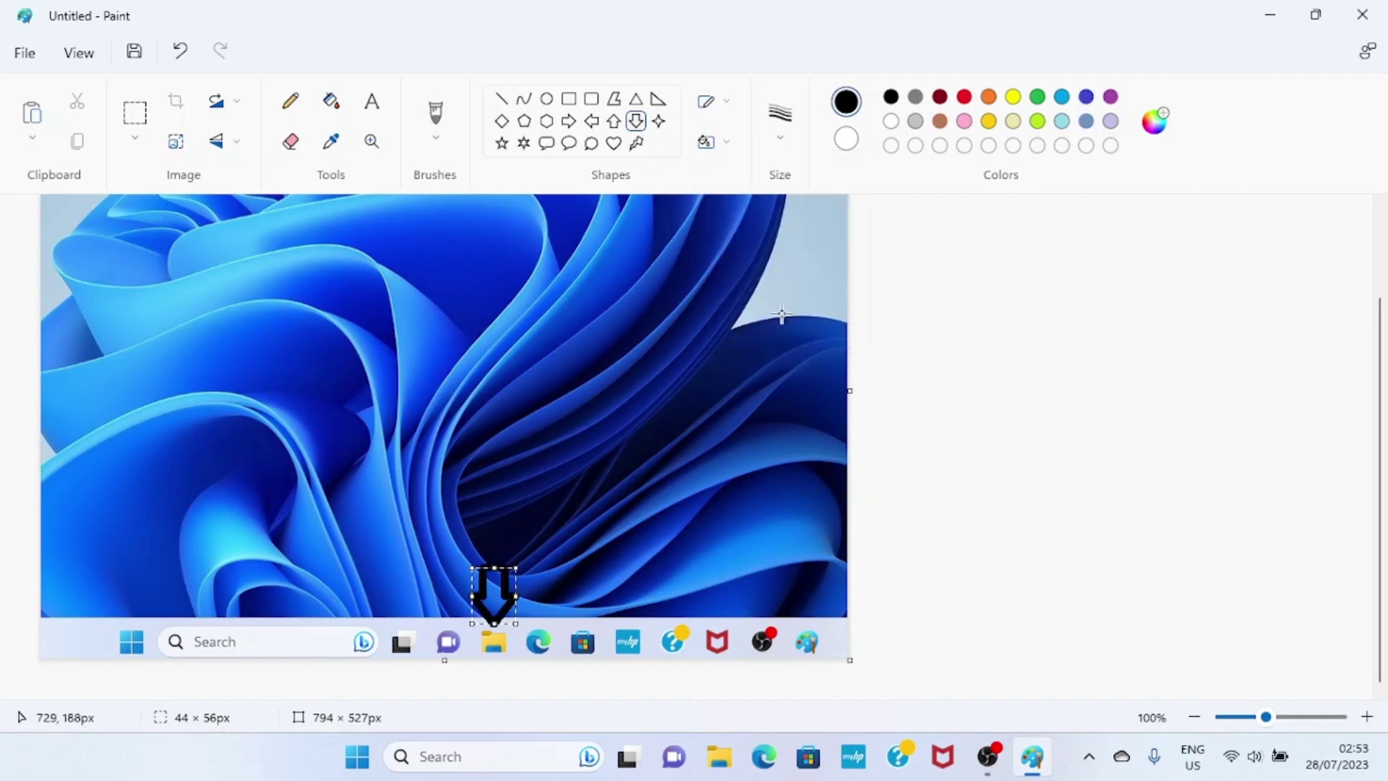
click(784, 145)
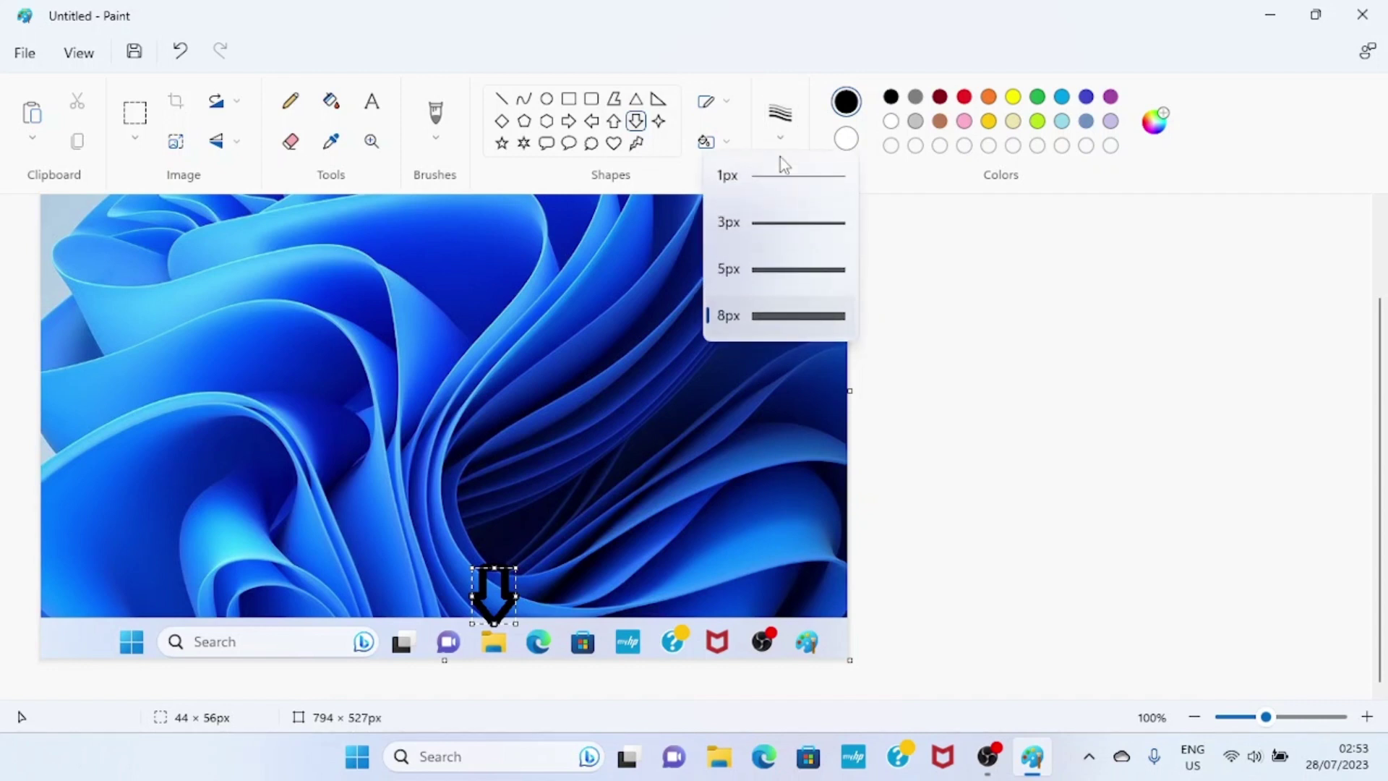
click(770, 226)
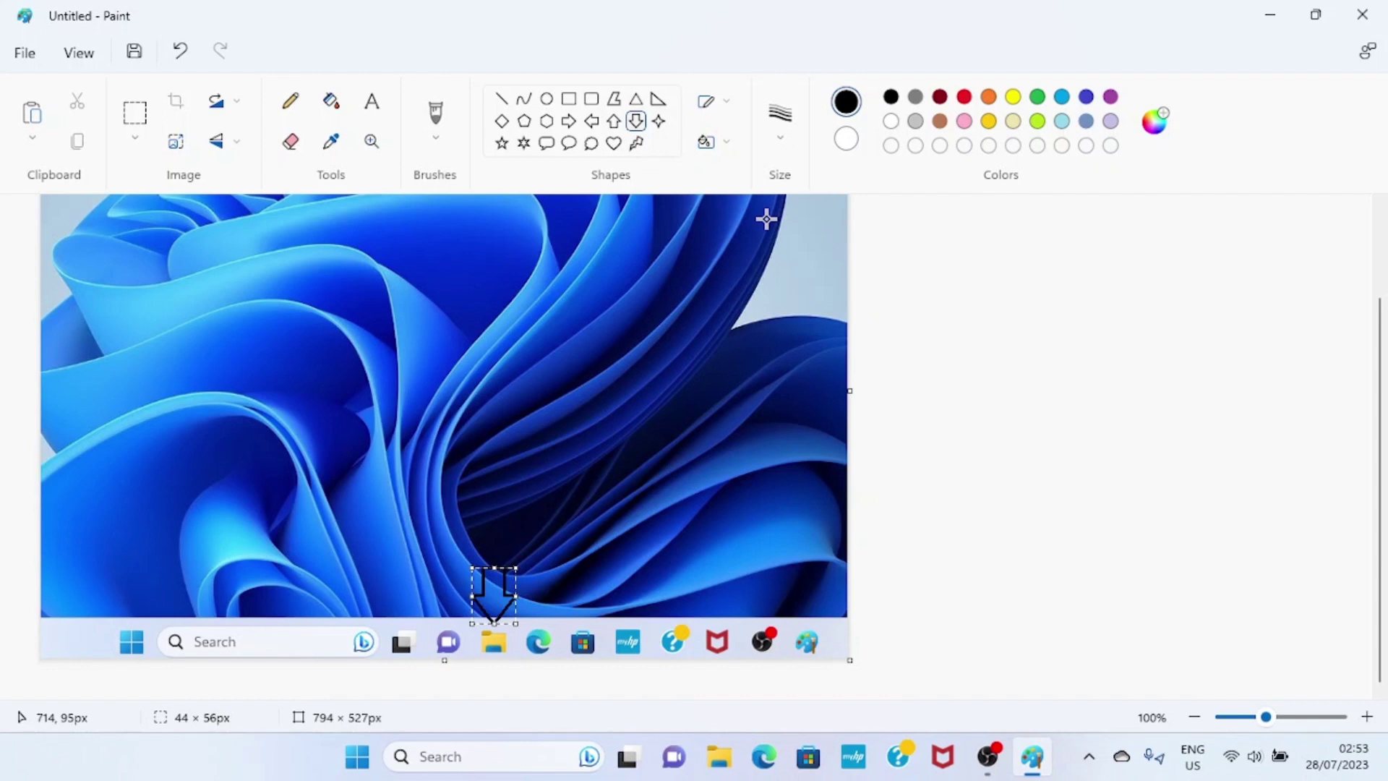
- Open "Red Pink Illustrated Cherry Juice Label (1)" from Downloads without saving the untitled image
click(26, 55)
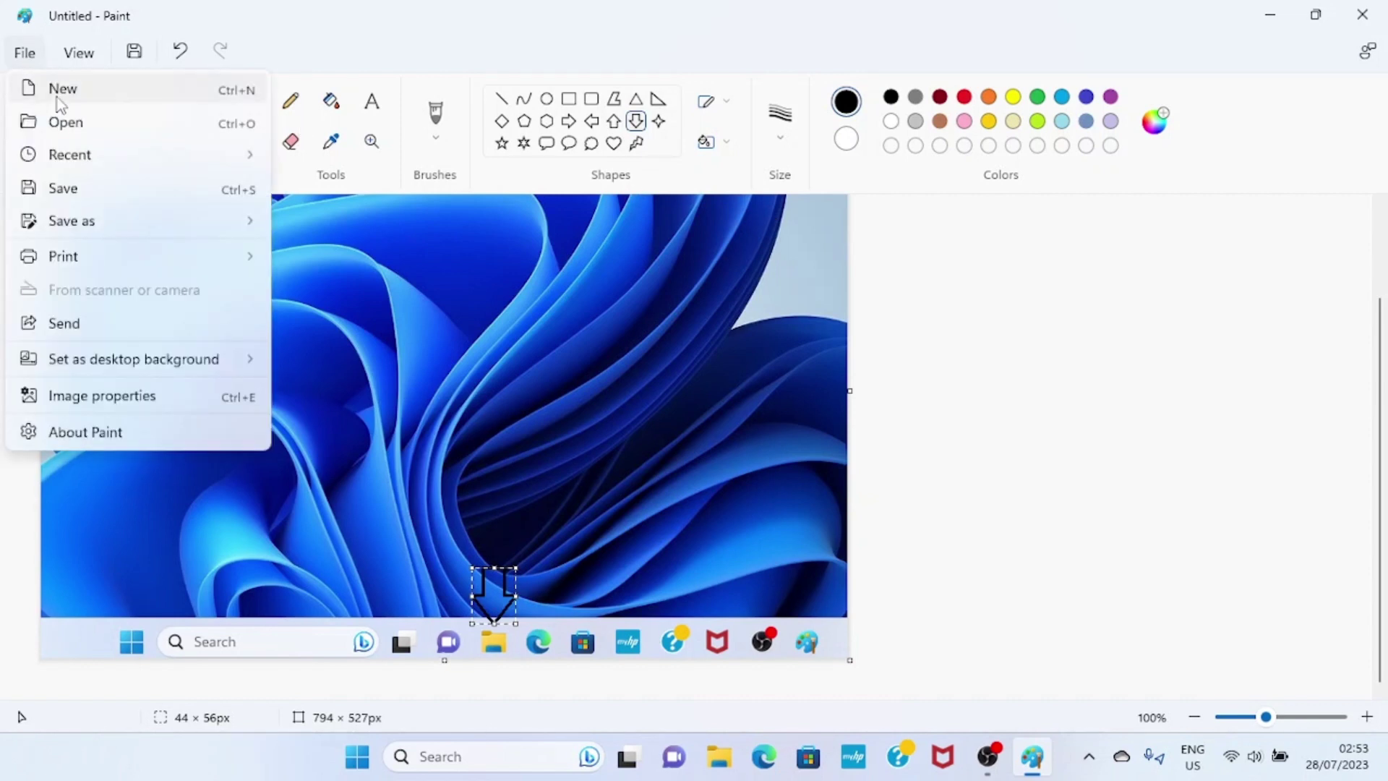
click(85, 128)
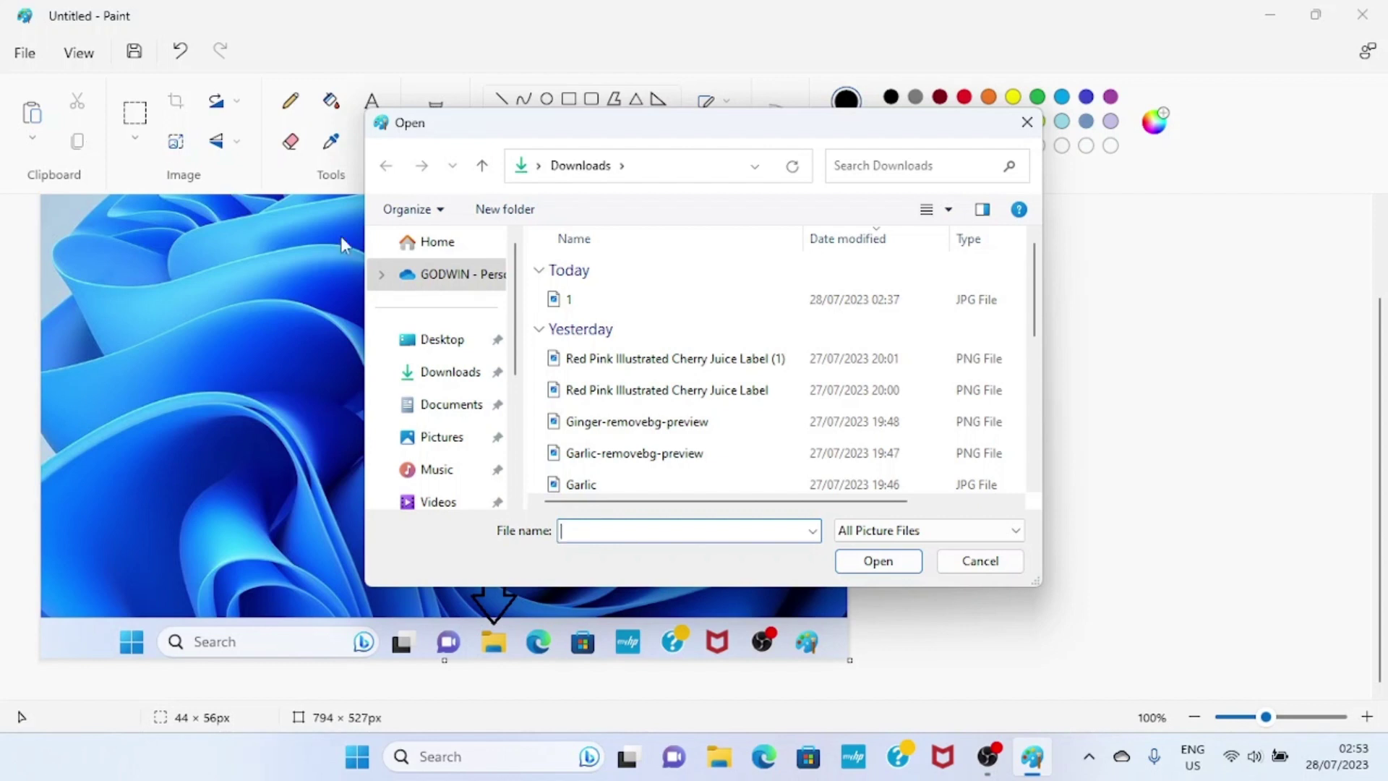
double_click(648, 359)
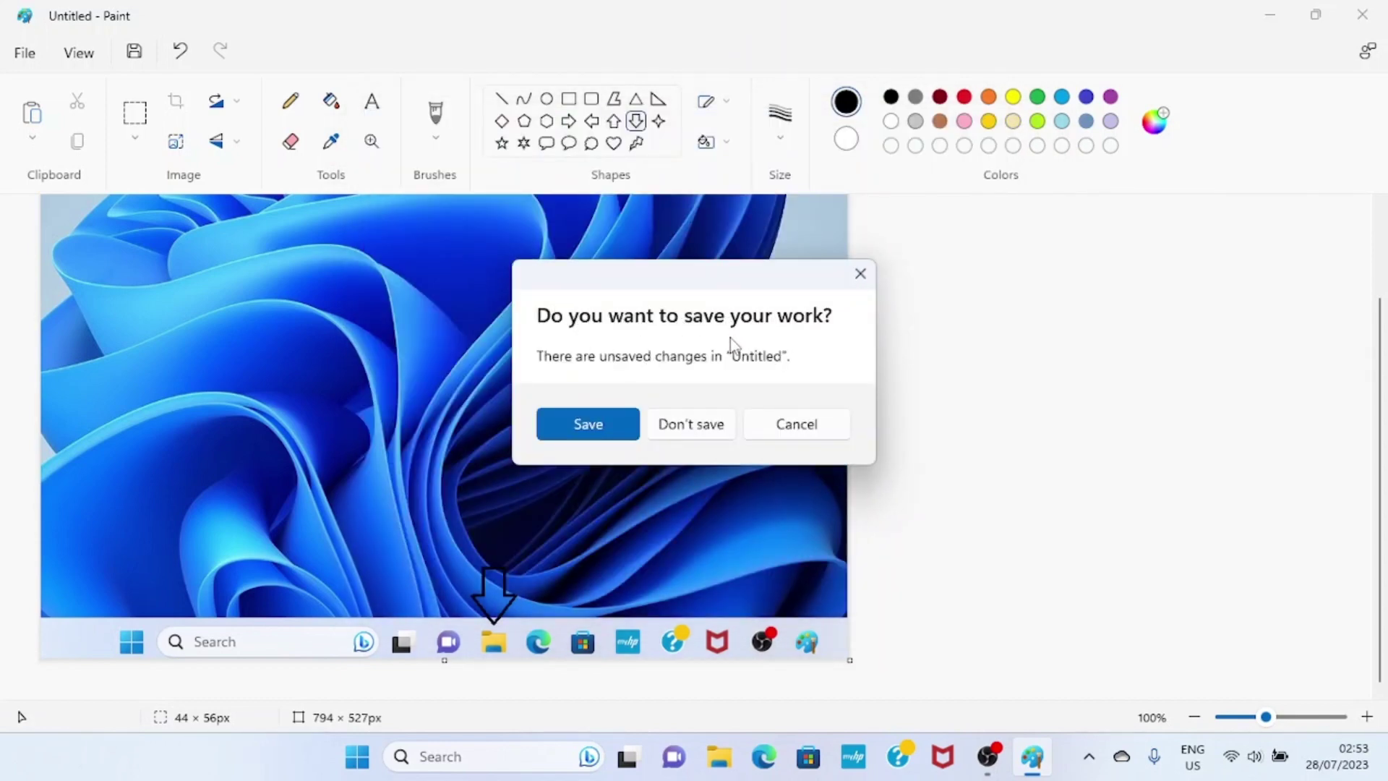
click(694, 428)
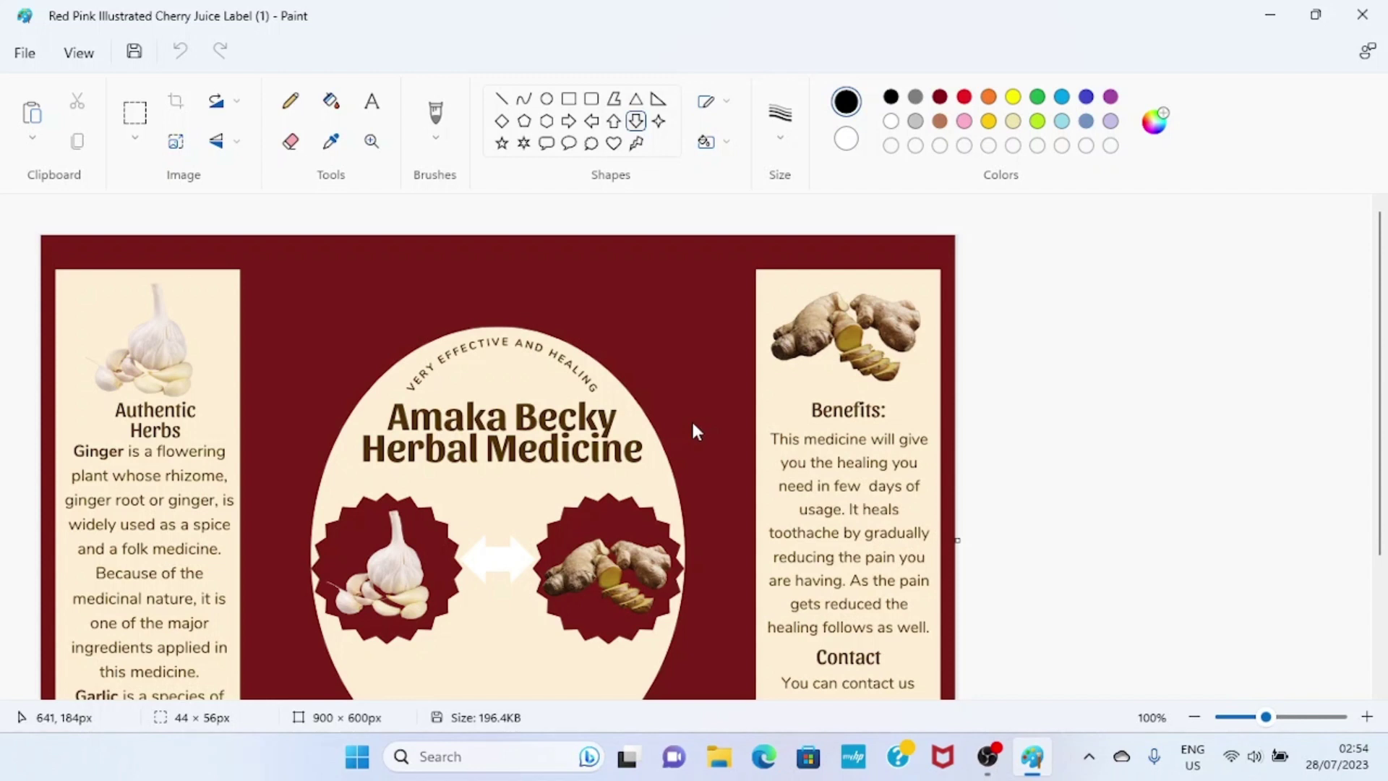
- Try a linked width of 895 px, then unlock the aspect ratio and resize the label image to 900 × 700 px
click(176, 142)
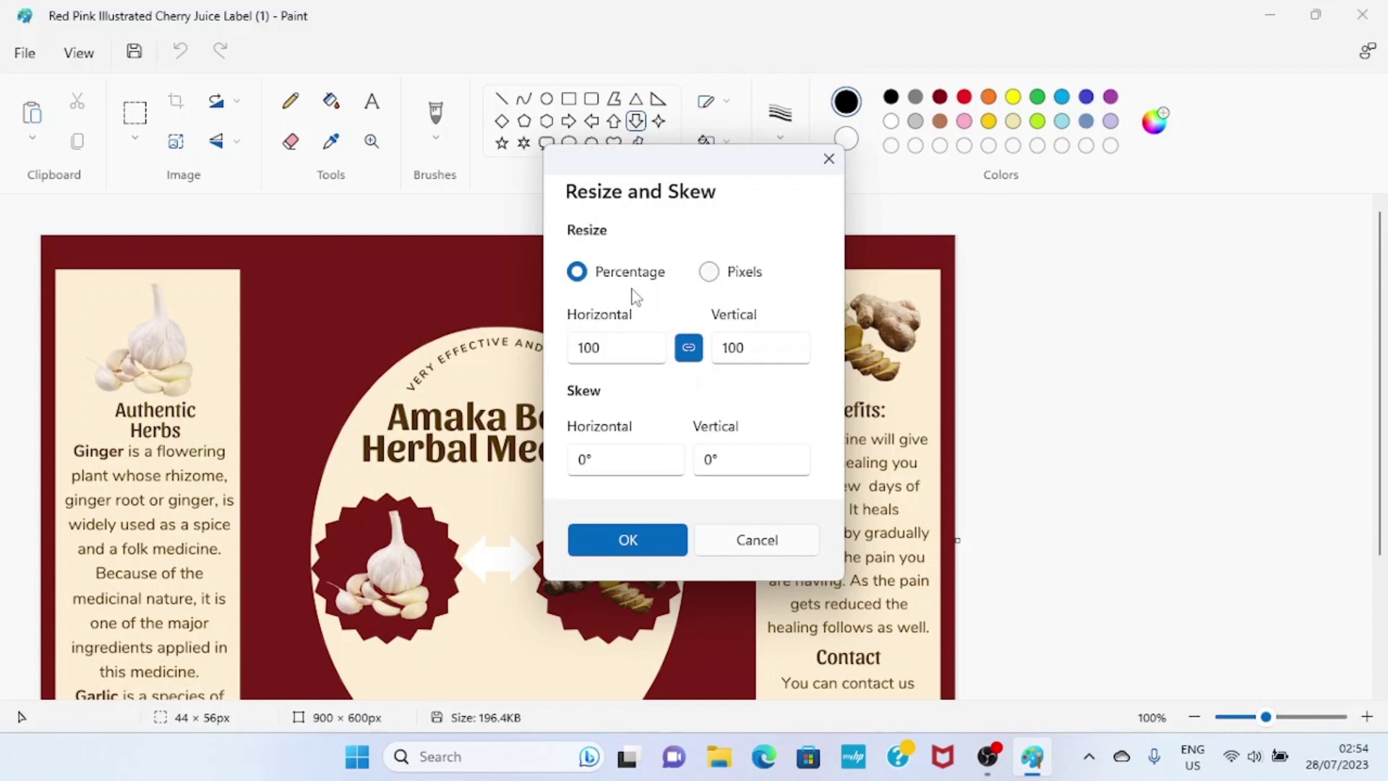
click(710, 274)
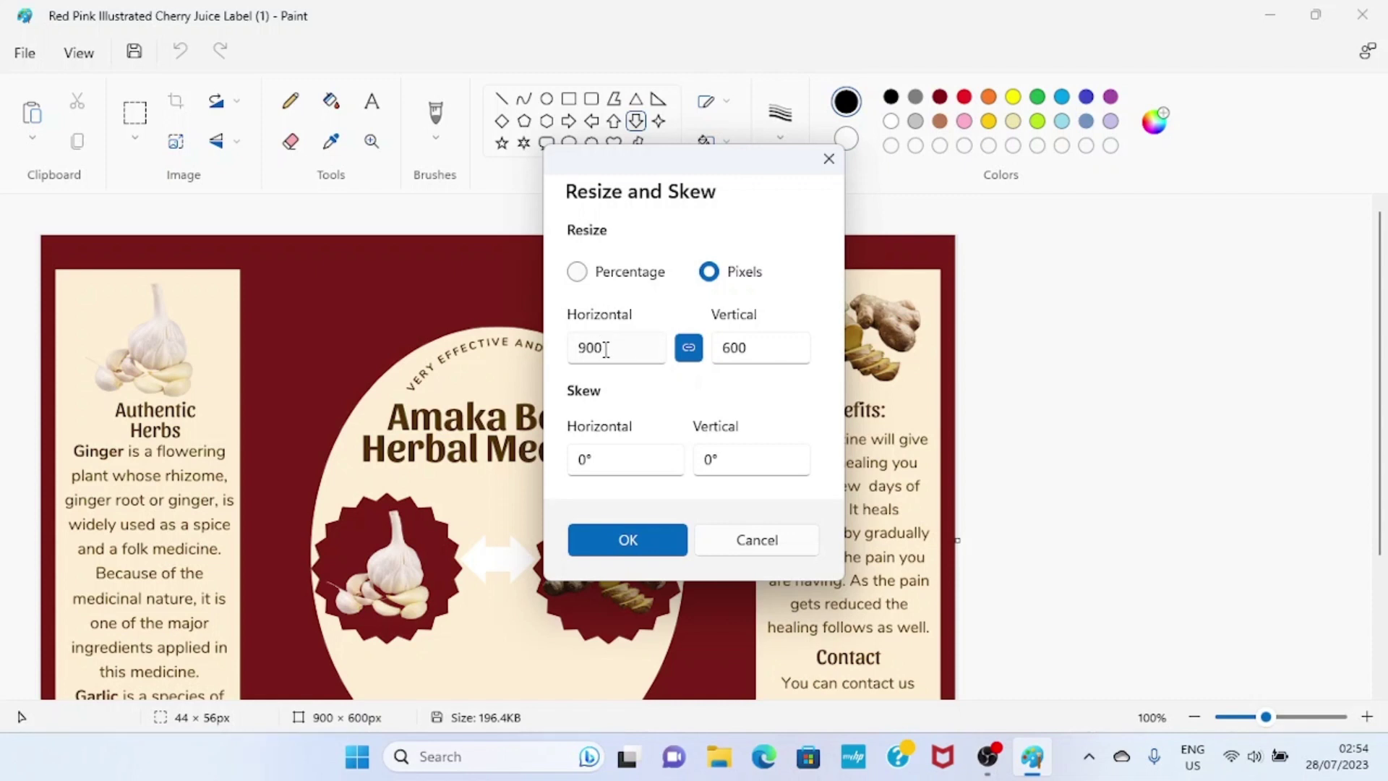
double_click(606, 349)
text(895)
click(689, 348)
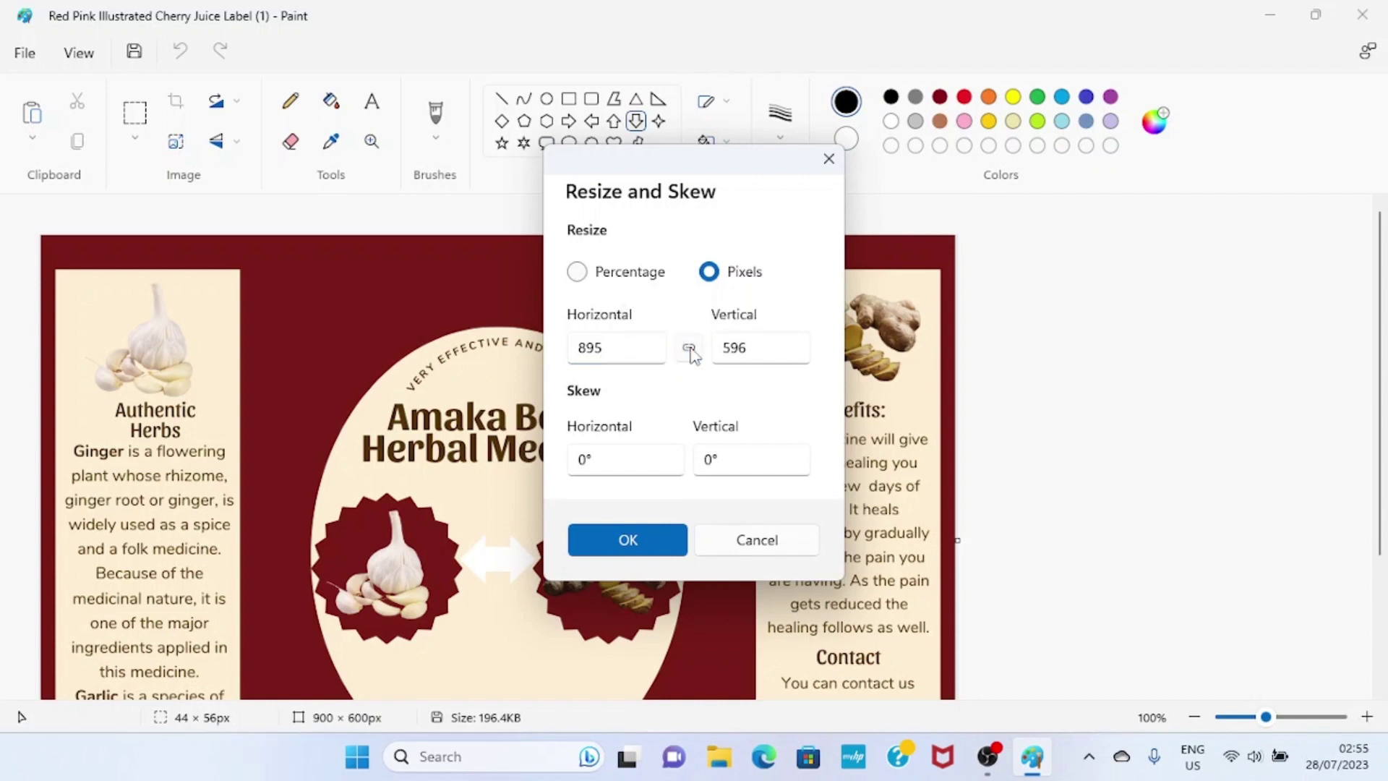
click(620, 347)
text(900)
click(751, 356)
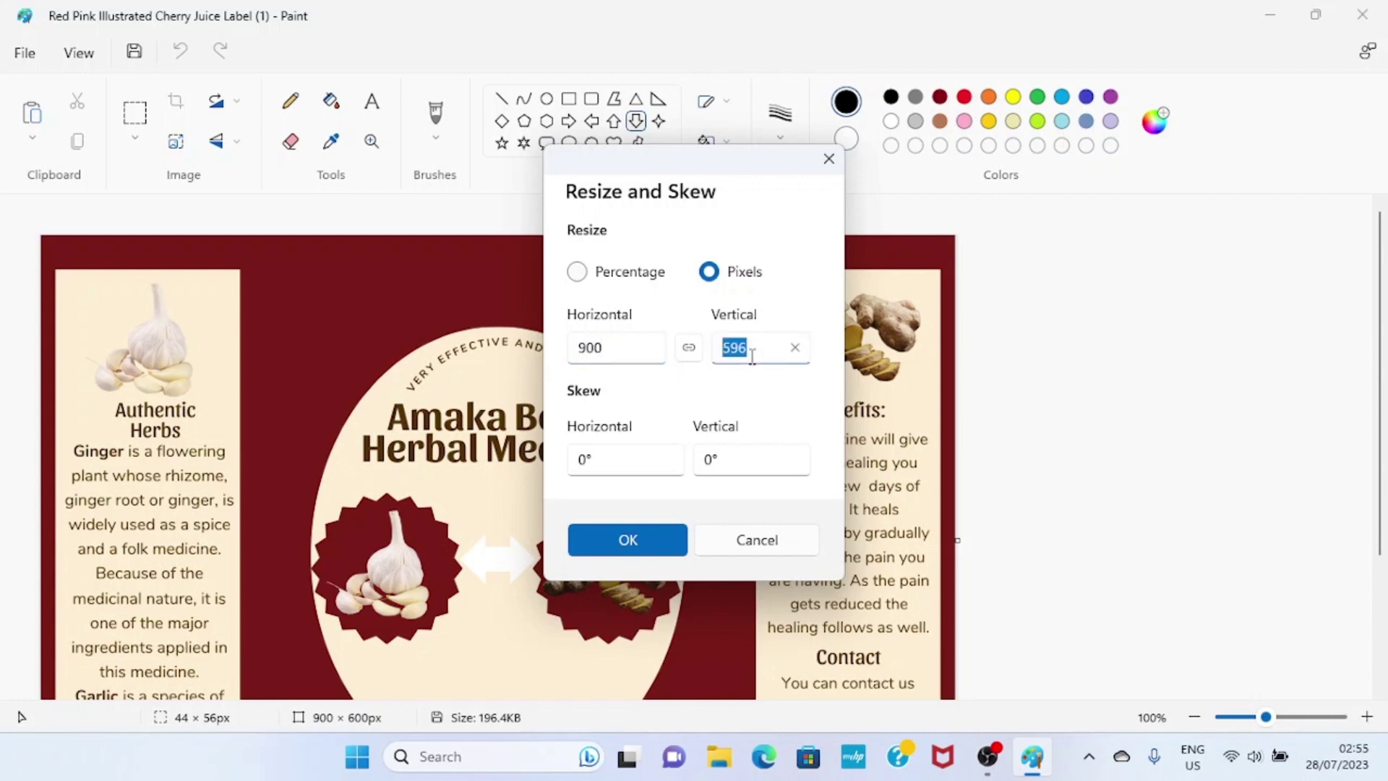
text(700)
click(637, 546)
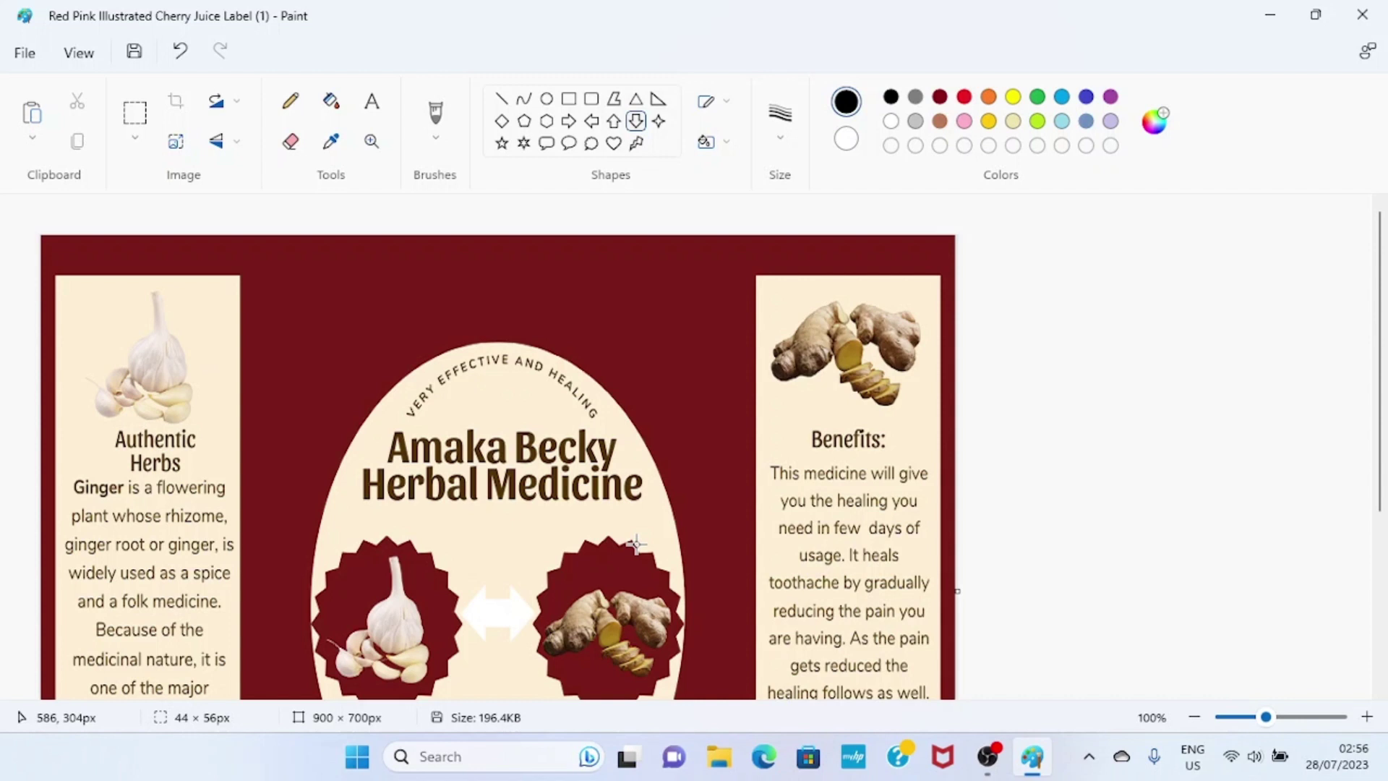
- Draw a square about 85 × 86 px on the red background between the Authentic Herbs panel and the oval's top
click(571, 104)
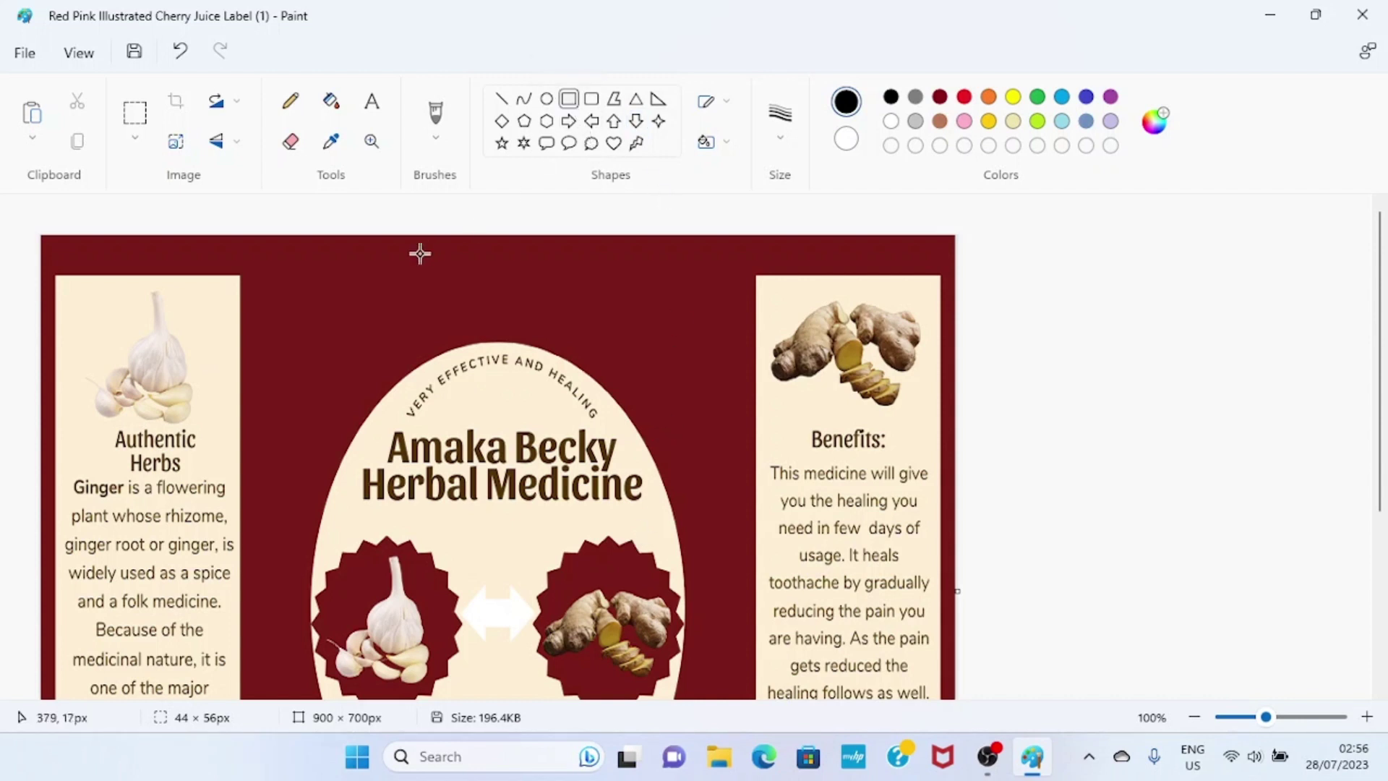
click(315, 309)
mouse_move(316, 309)
mouse_down()
mouse_move(380, 319)
mouse_move(418, 350)
mouse_move(403, 395)
mouse_move(325, 329)
mouse_up()
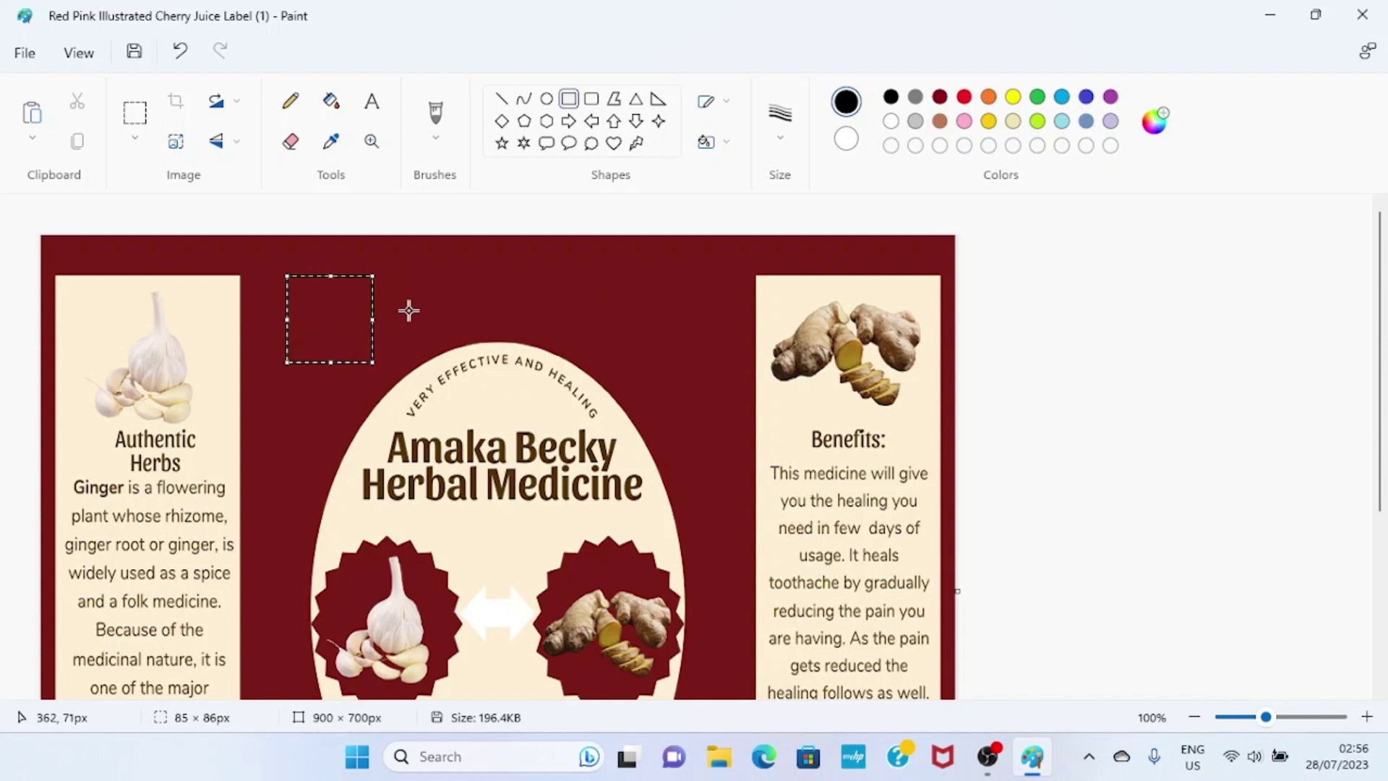
- Give the new square a 5px white outline and finalize it on the image
click(780, 134)
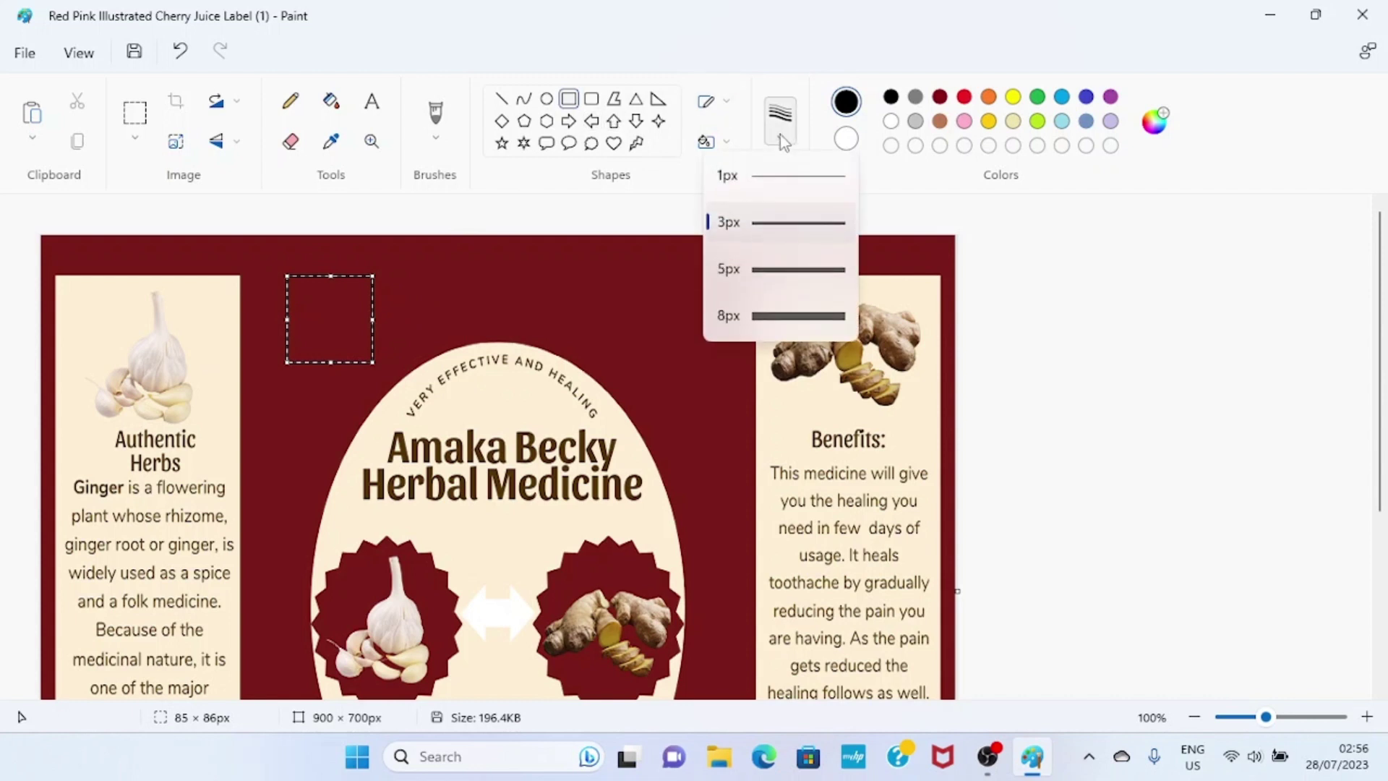
click(792, 269)
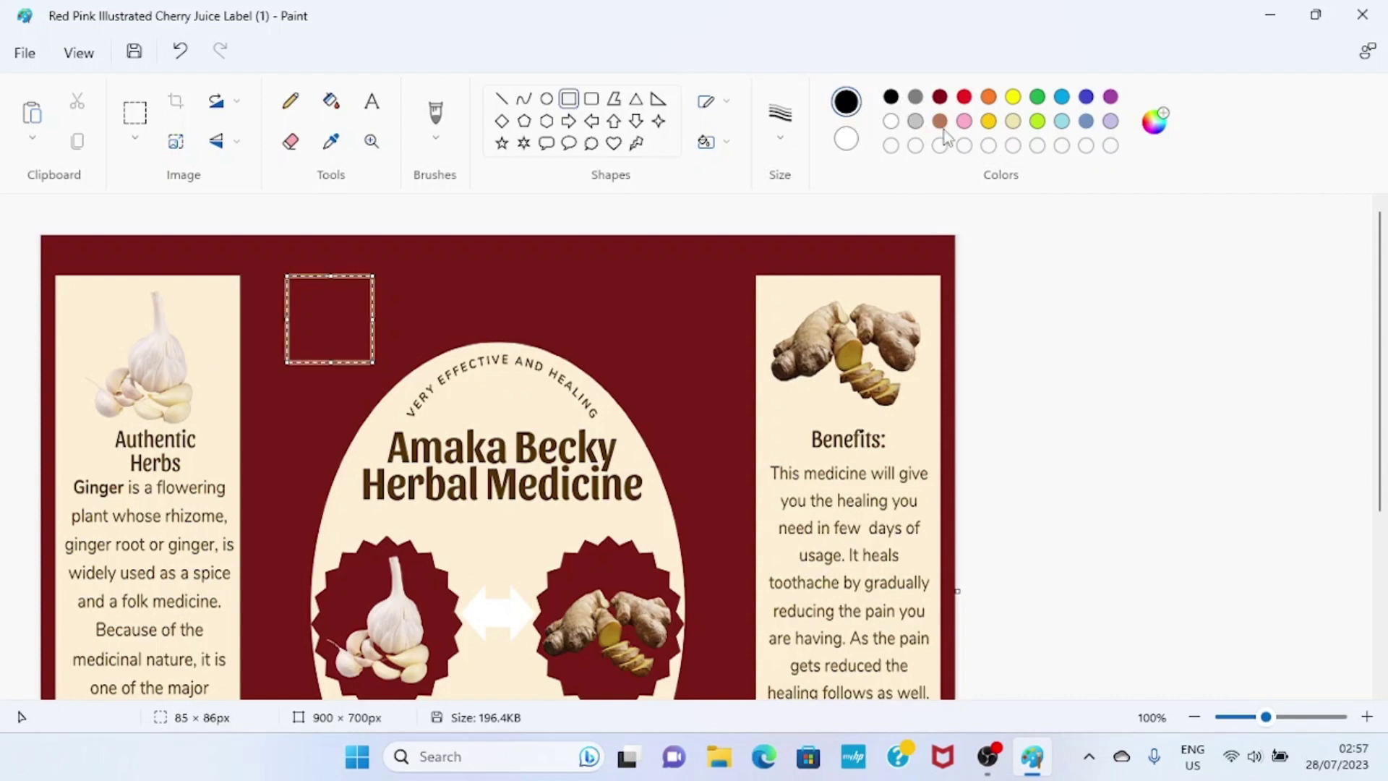
click(892, 123)
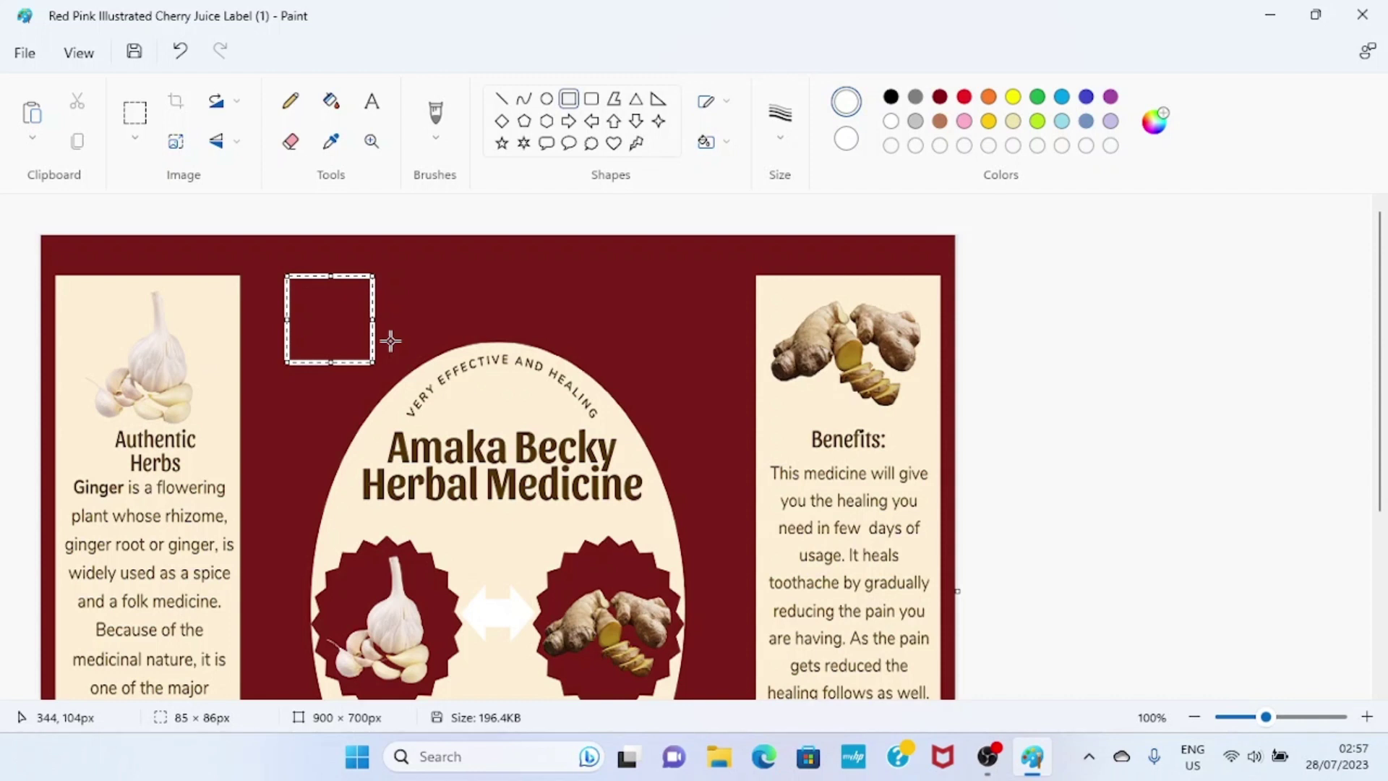
click(509, 323)
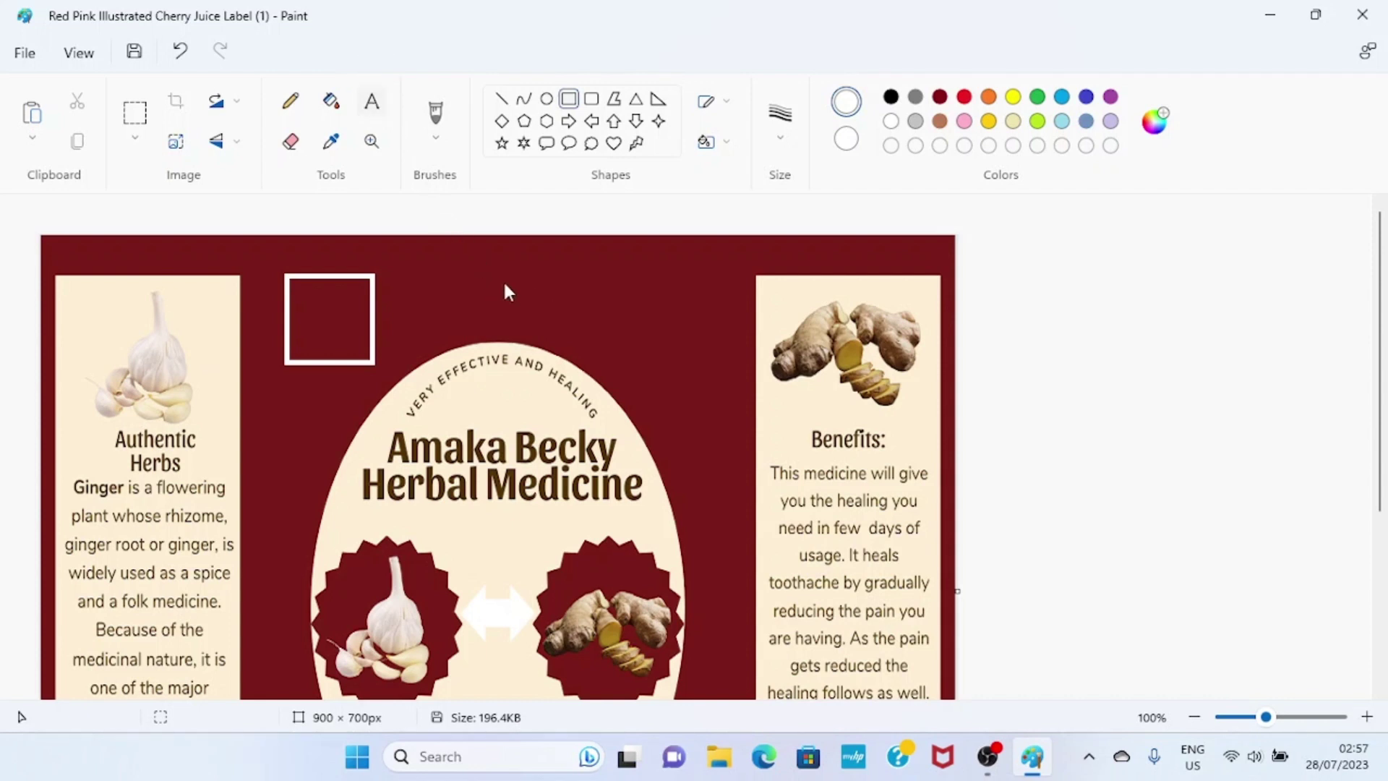
- Add the white text "This is text sample" on the red area above the oval
click(452, 293)
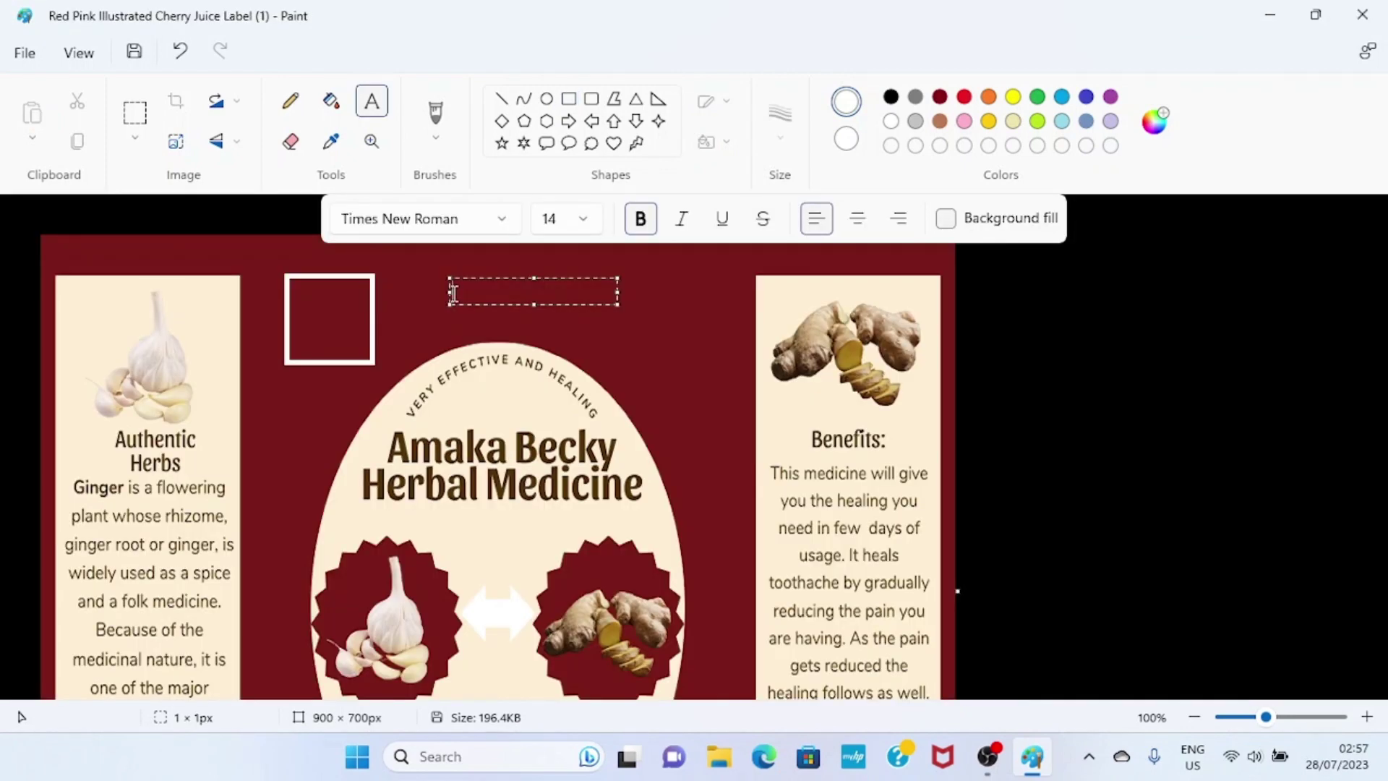
text(This is text sam)
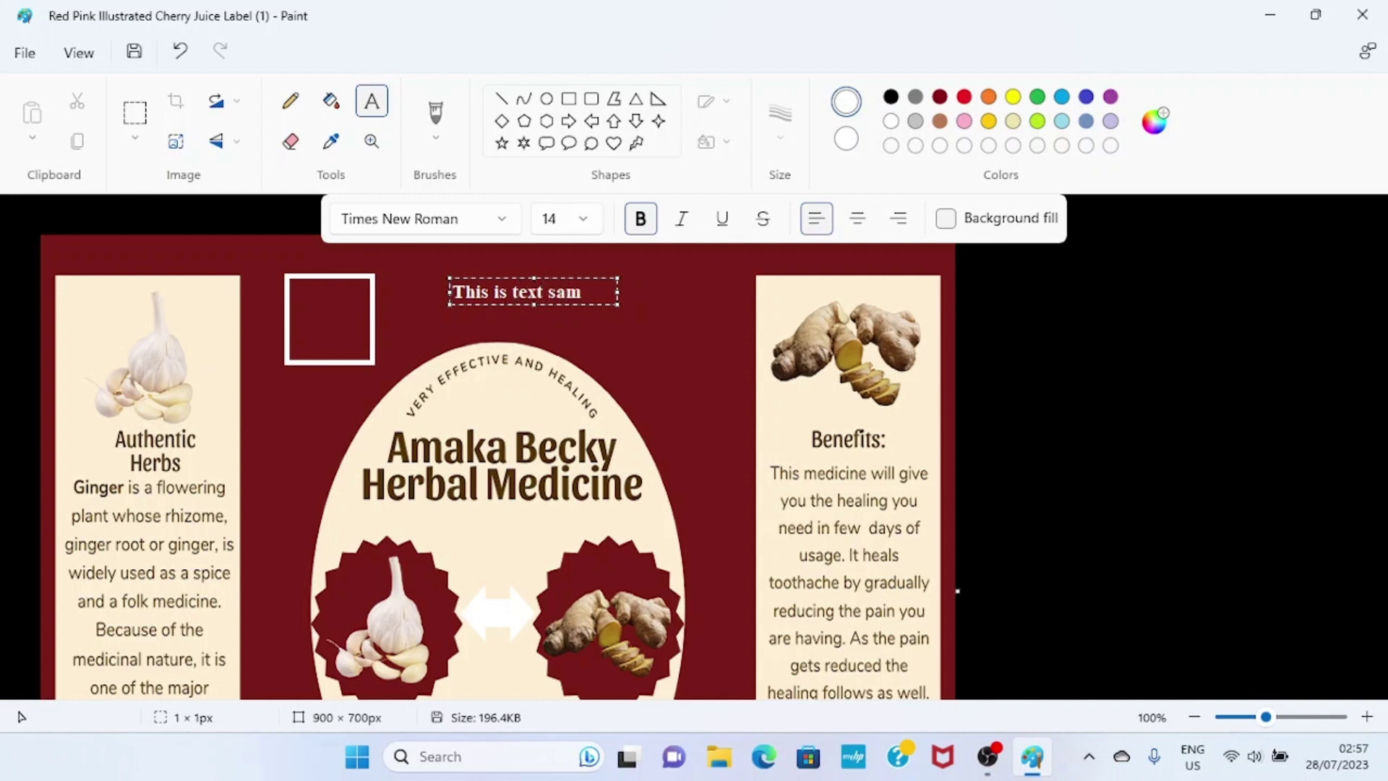
text(ple)
- Try font size 20 on the whole sample text, settle on 18, and enlarge its box to about 170 × 63 px
key(ctrl+a)
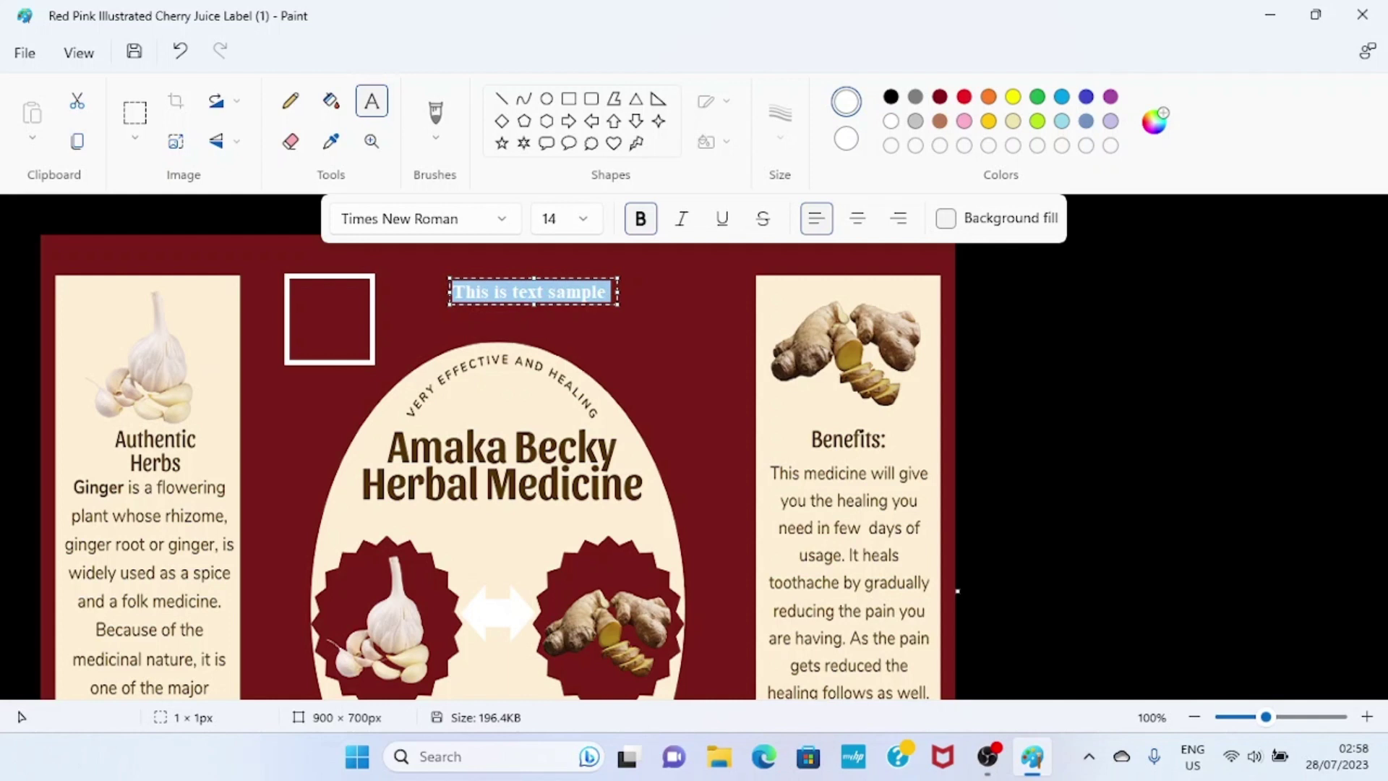
click(588, 221)
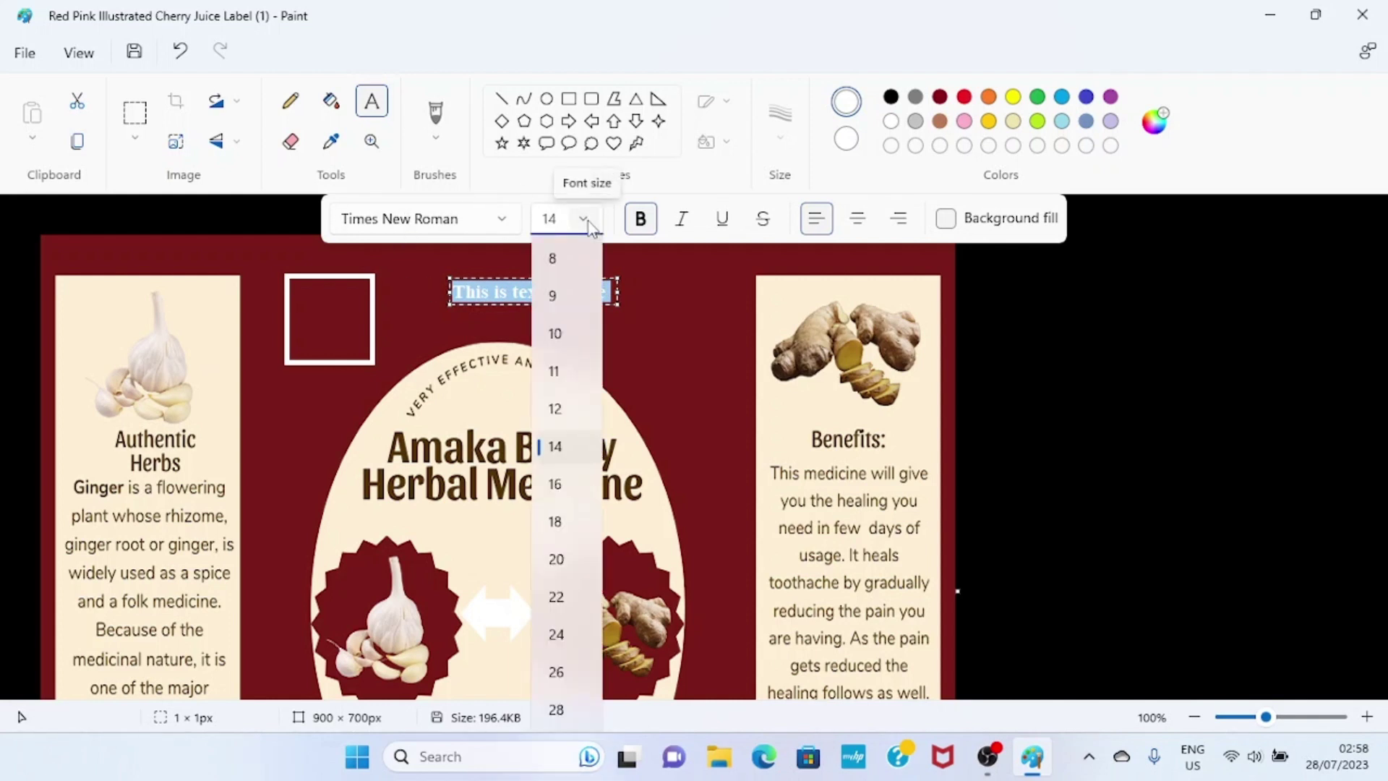
click(558, 563)
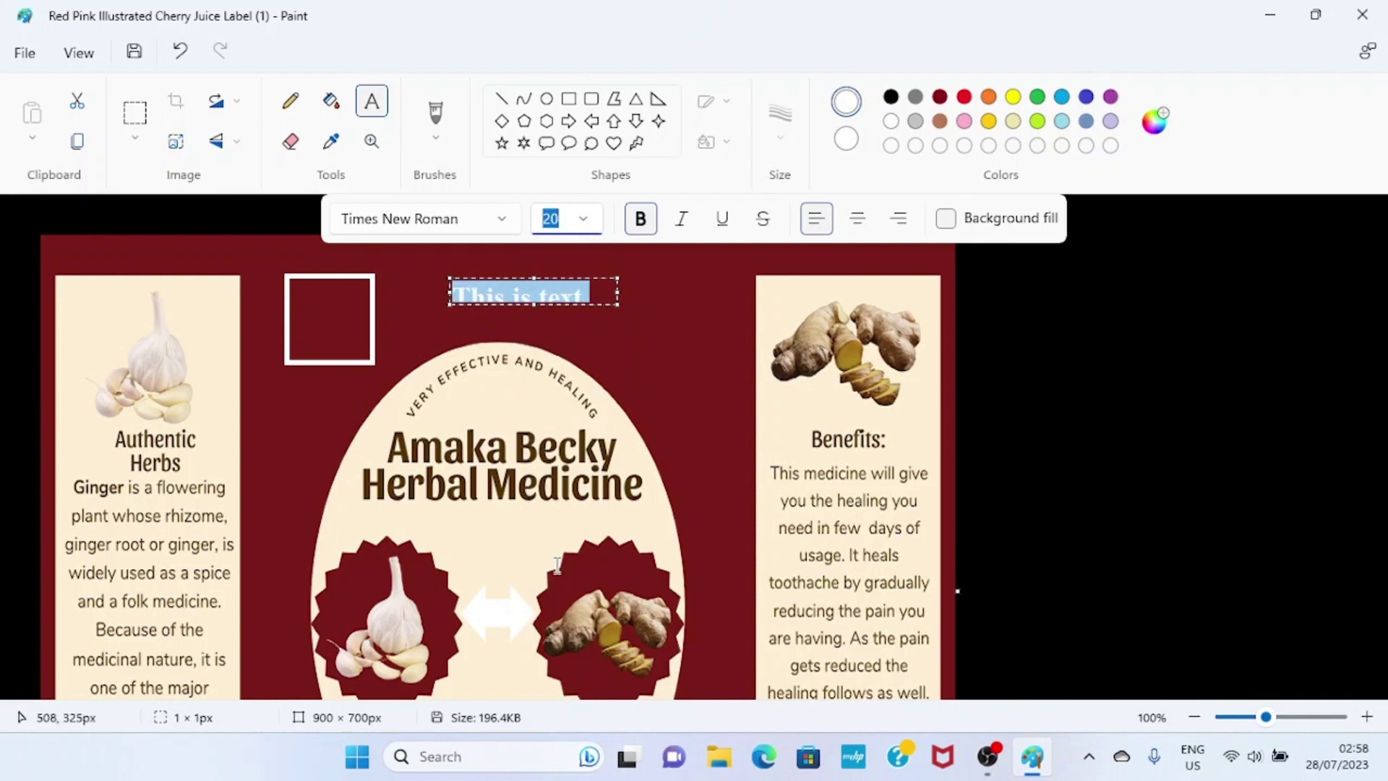
click(585, 220)
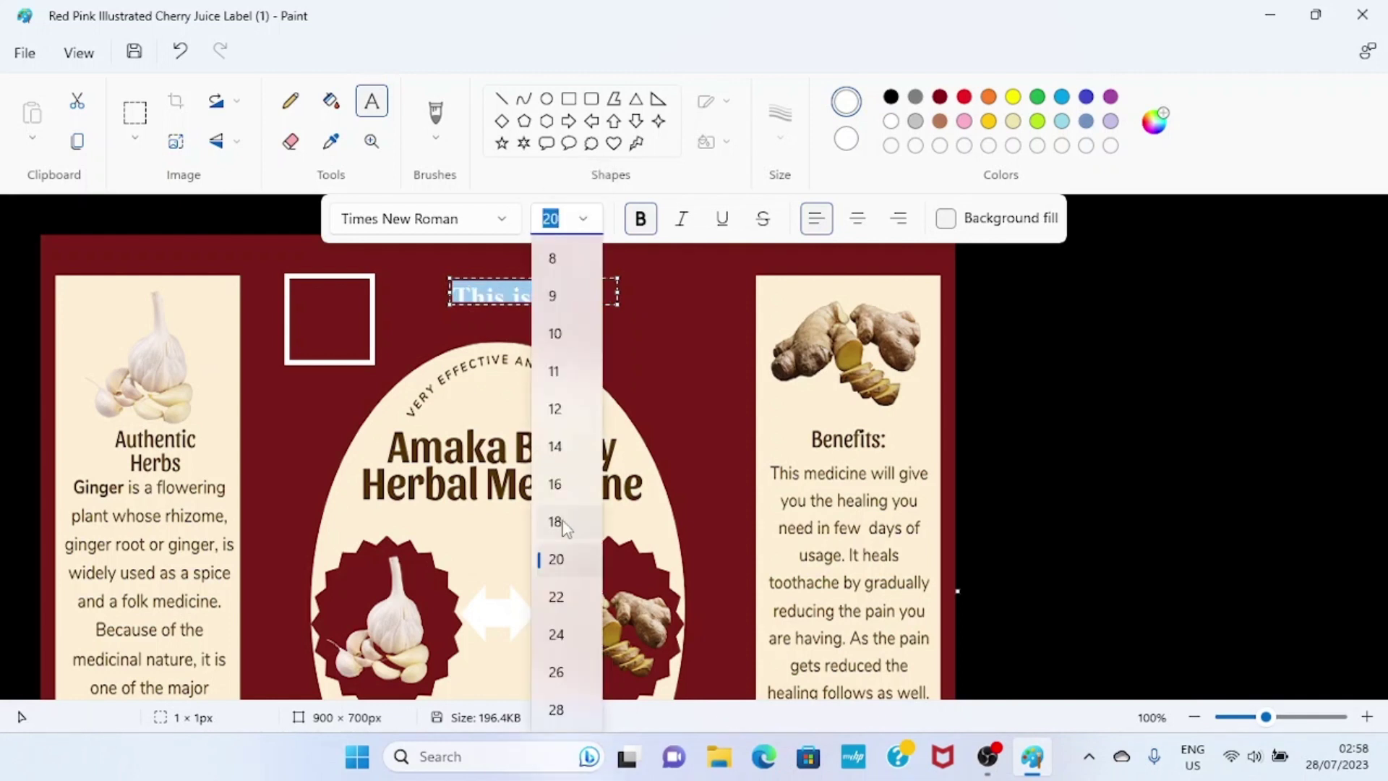
click(569, 520)
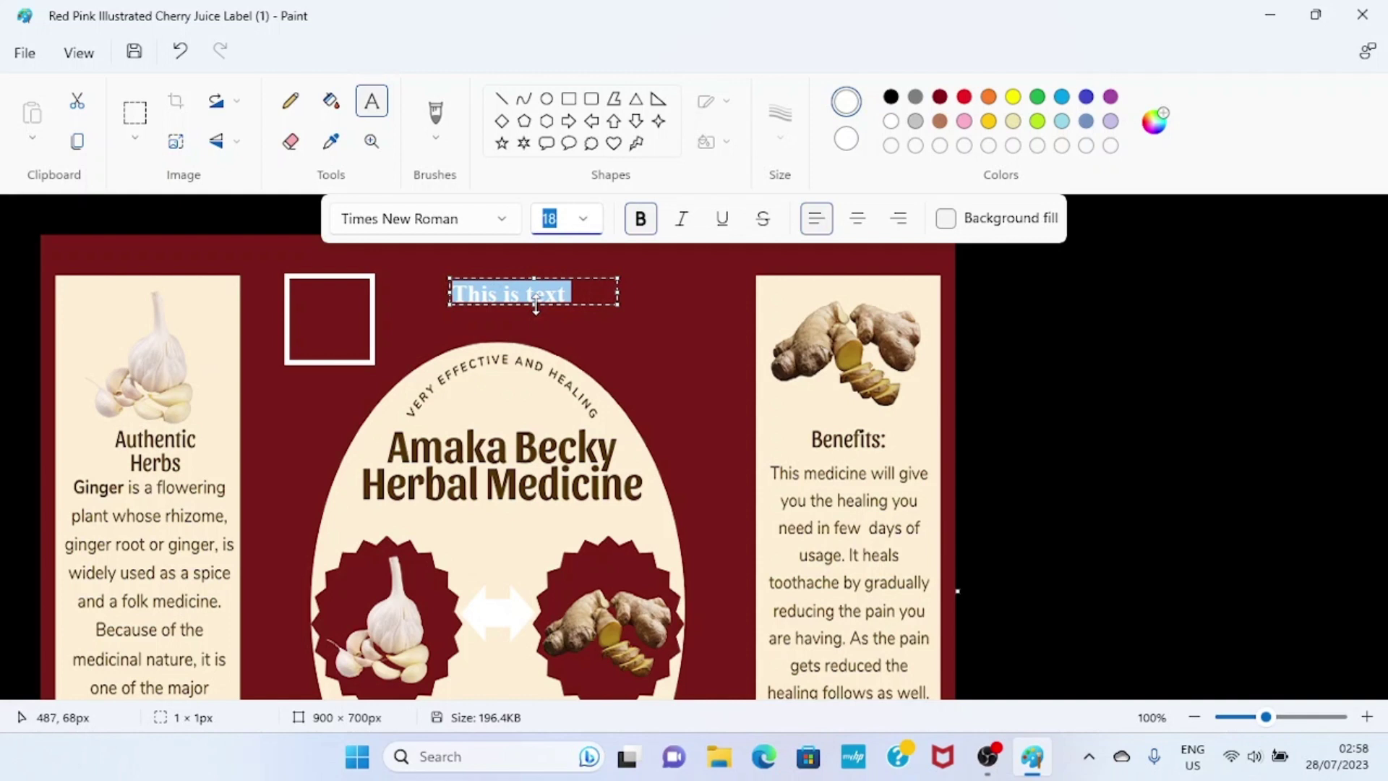
drag(535, 304, 542, 336)
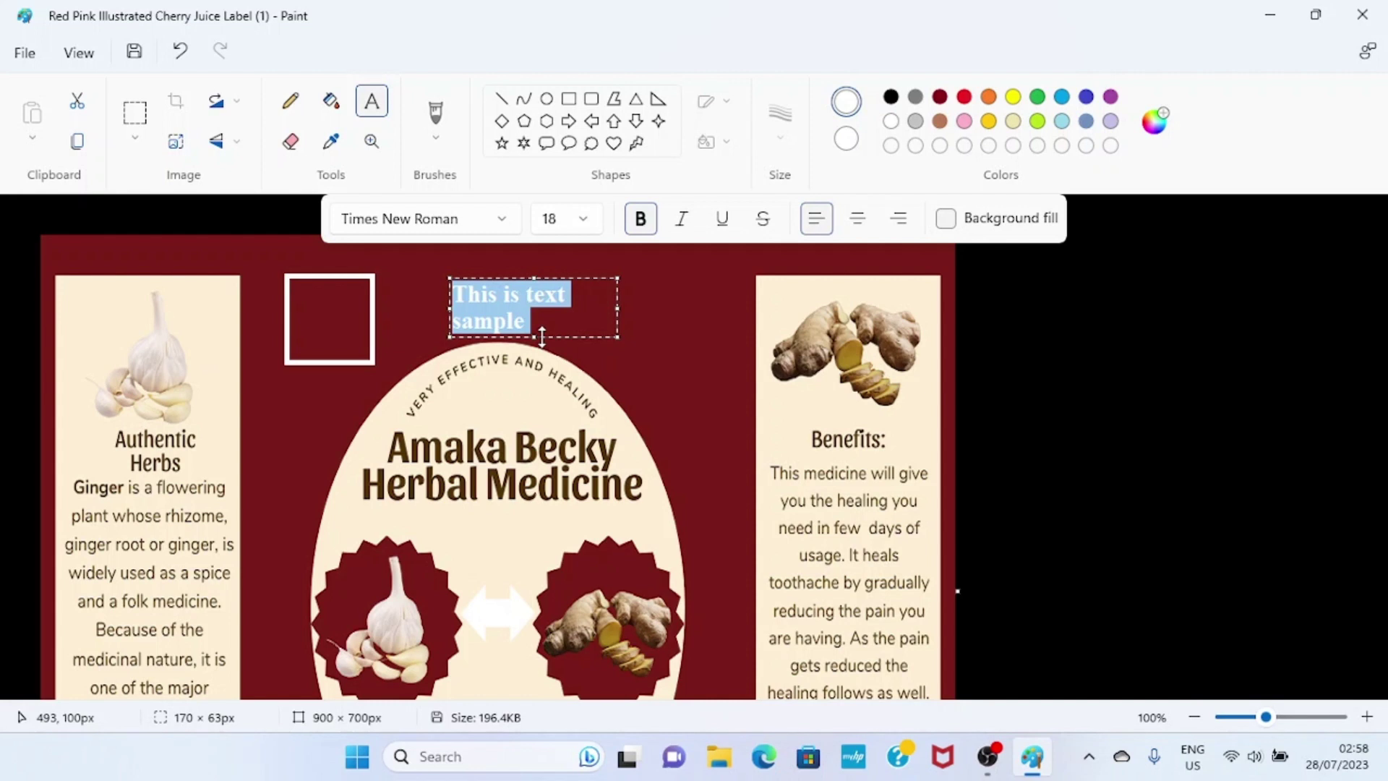
- Try right alignment on the sample text, settle on centered, and apply italic and underline while keeping it bold
click(900, 226)
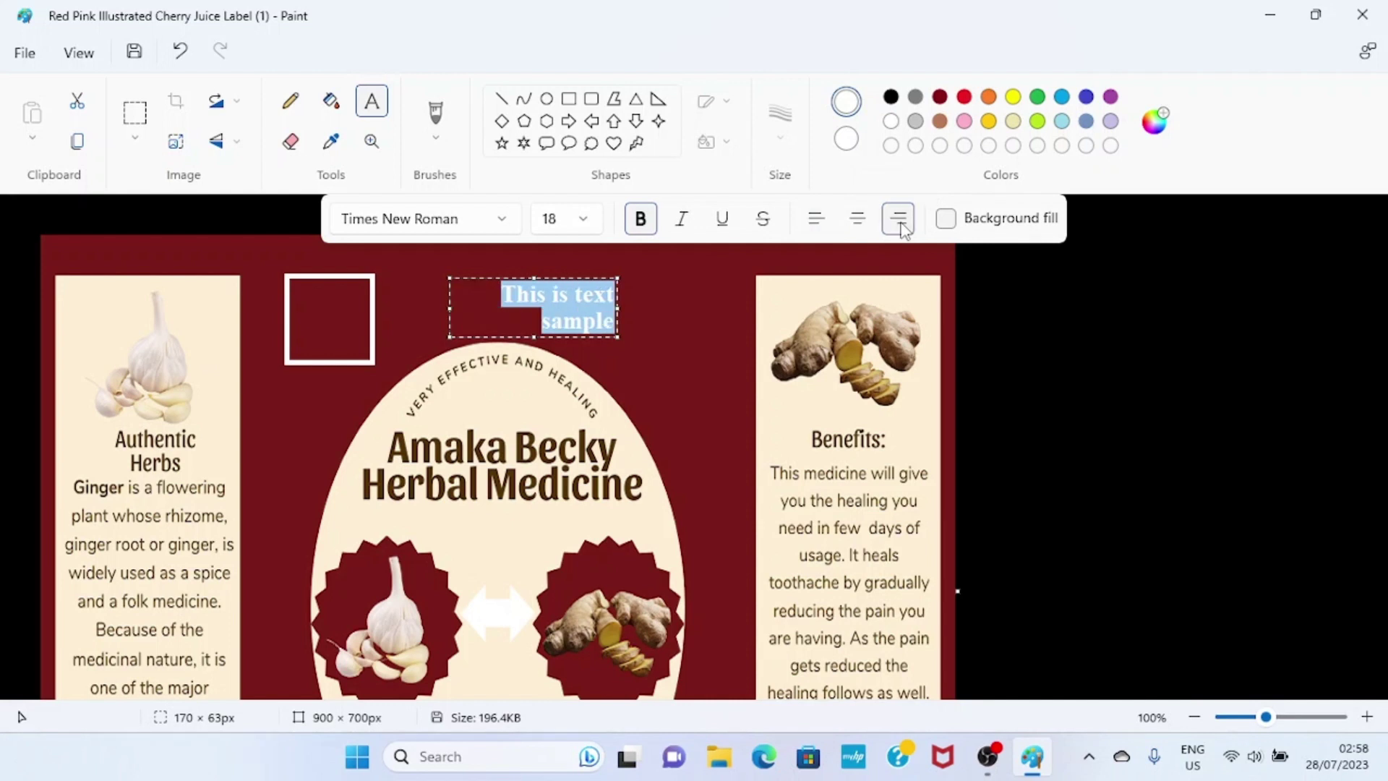
click(859, 224)
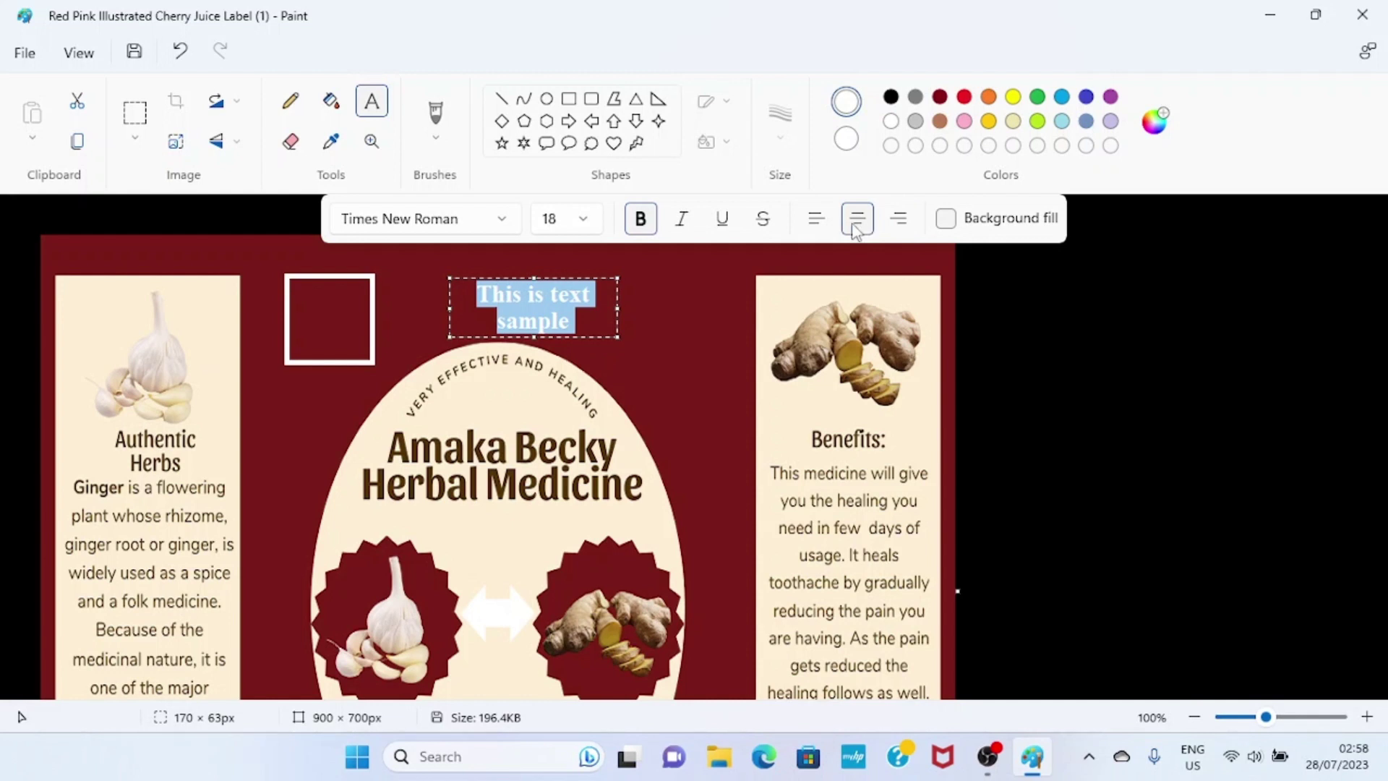
click(646, 224)
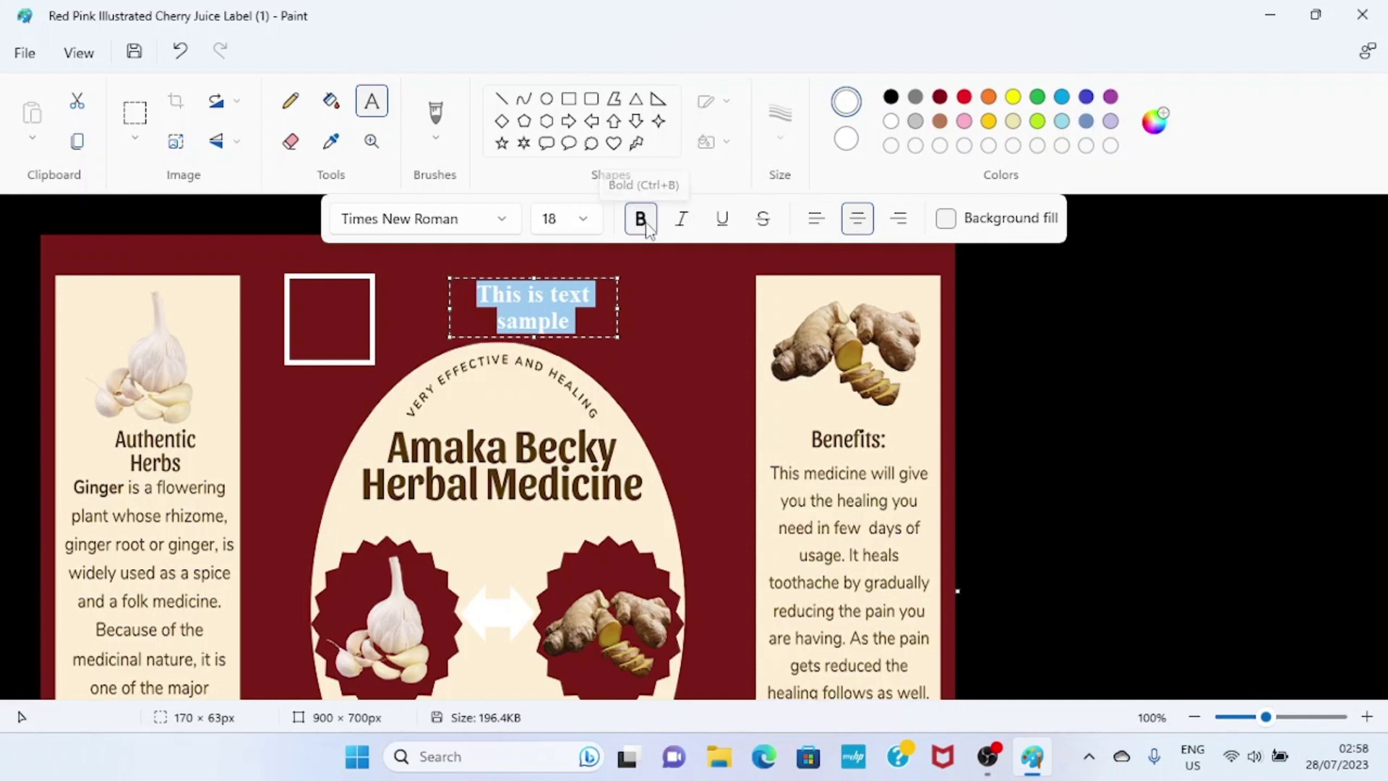
click(647, 224)
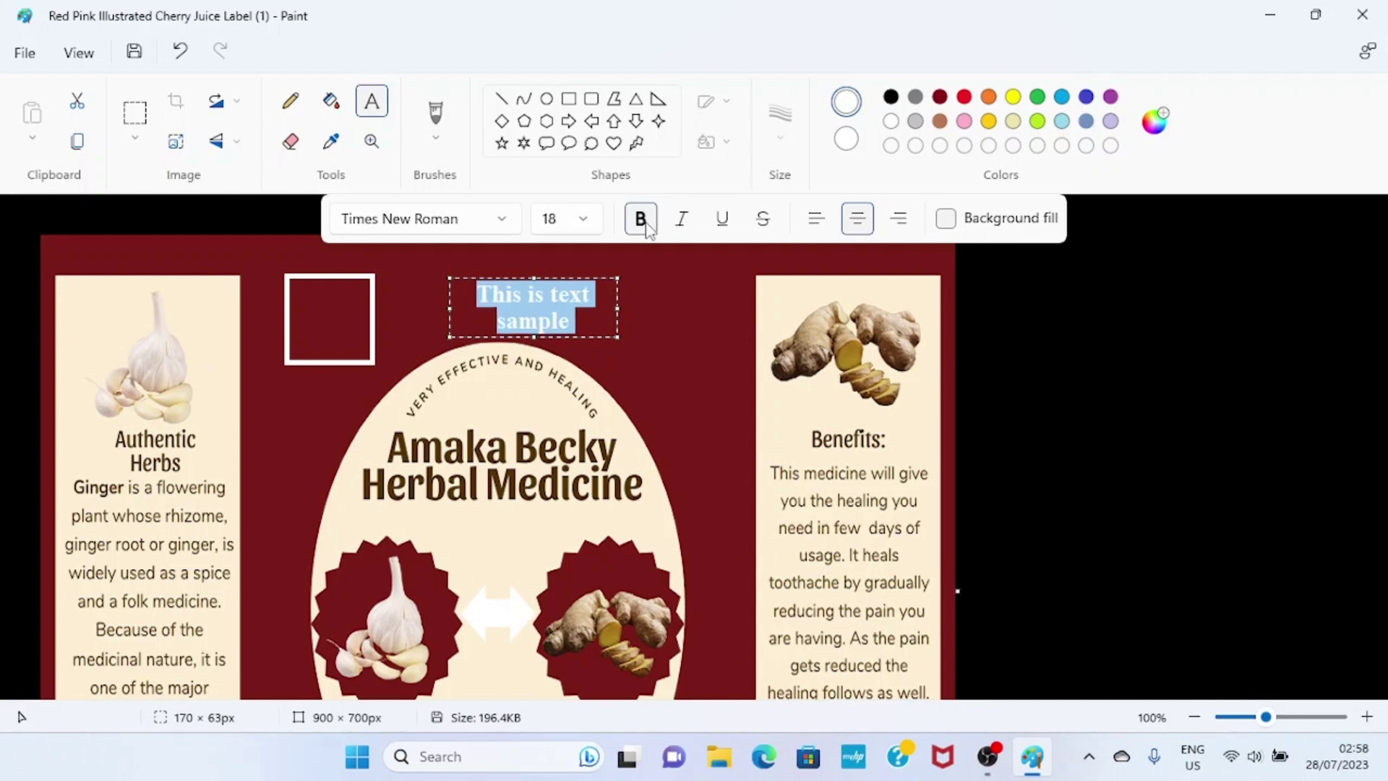
click(685, 220)
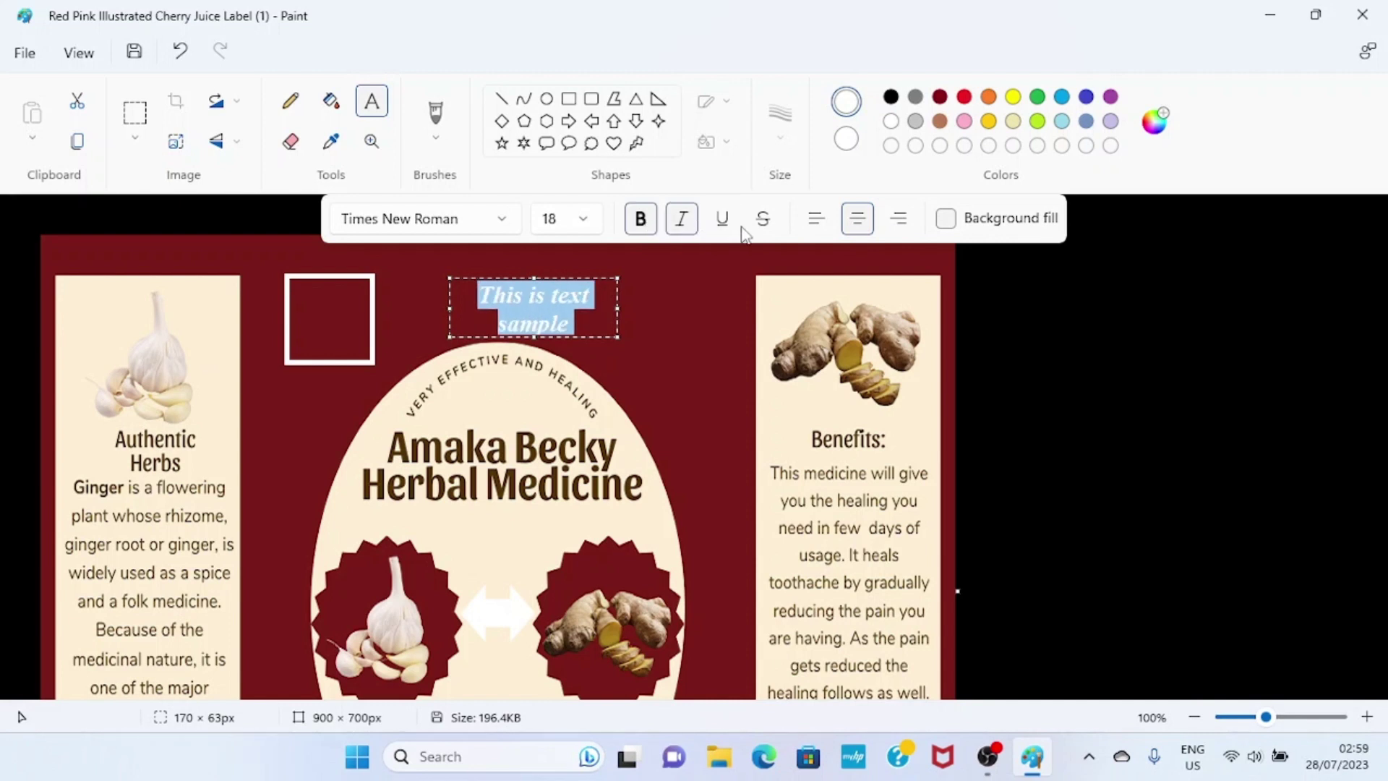
click(732, 224)
- Open the font choices for the selected sample text
click(502, 227)
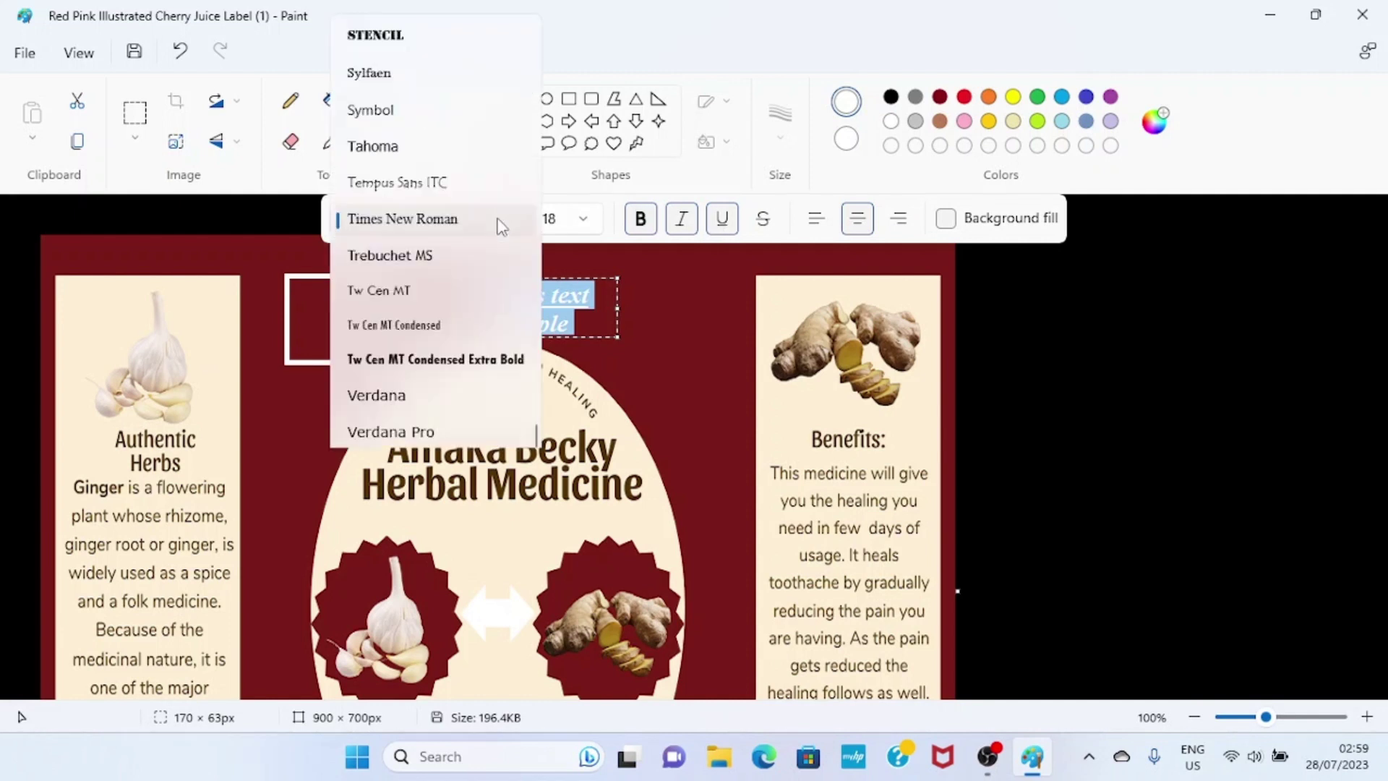